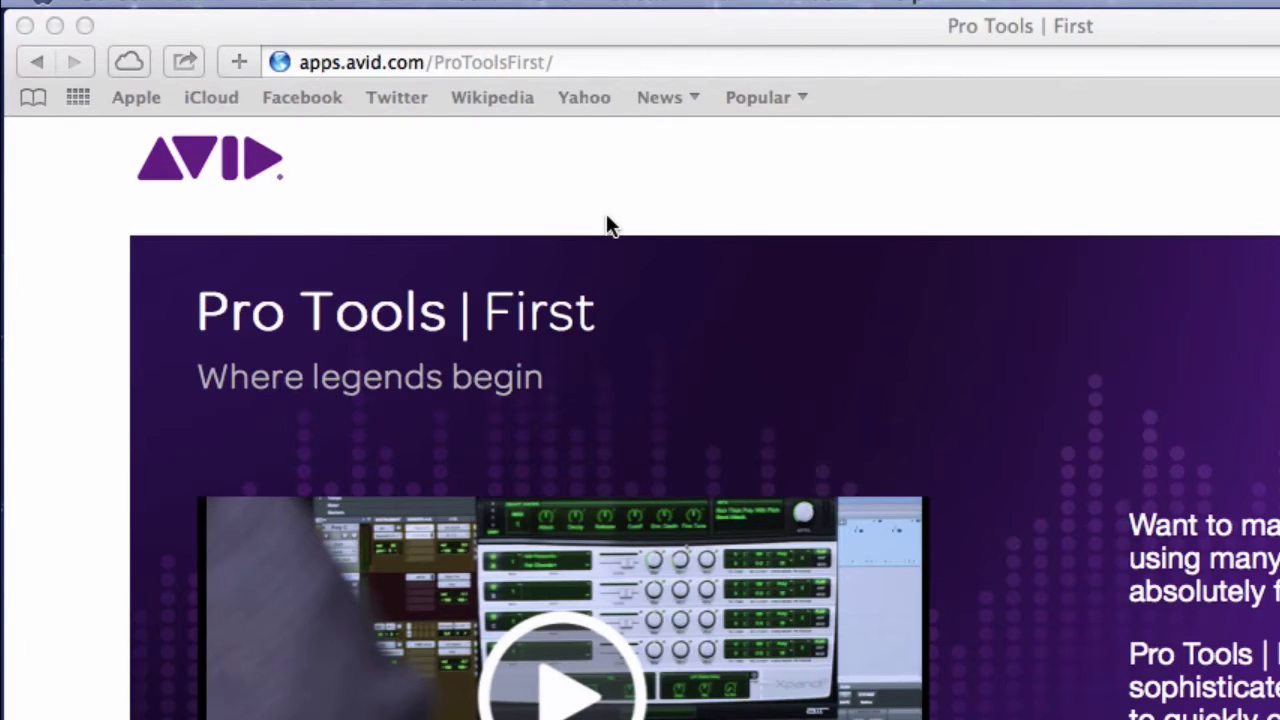
Step: Load apps.avid.com/ProToolsFirst in Safari and scroll through the Pro Tools | First page
left_click(570, 62)
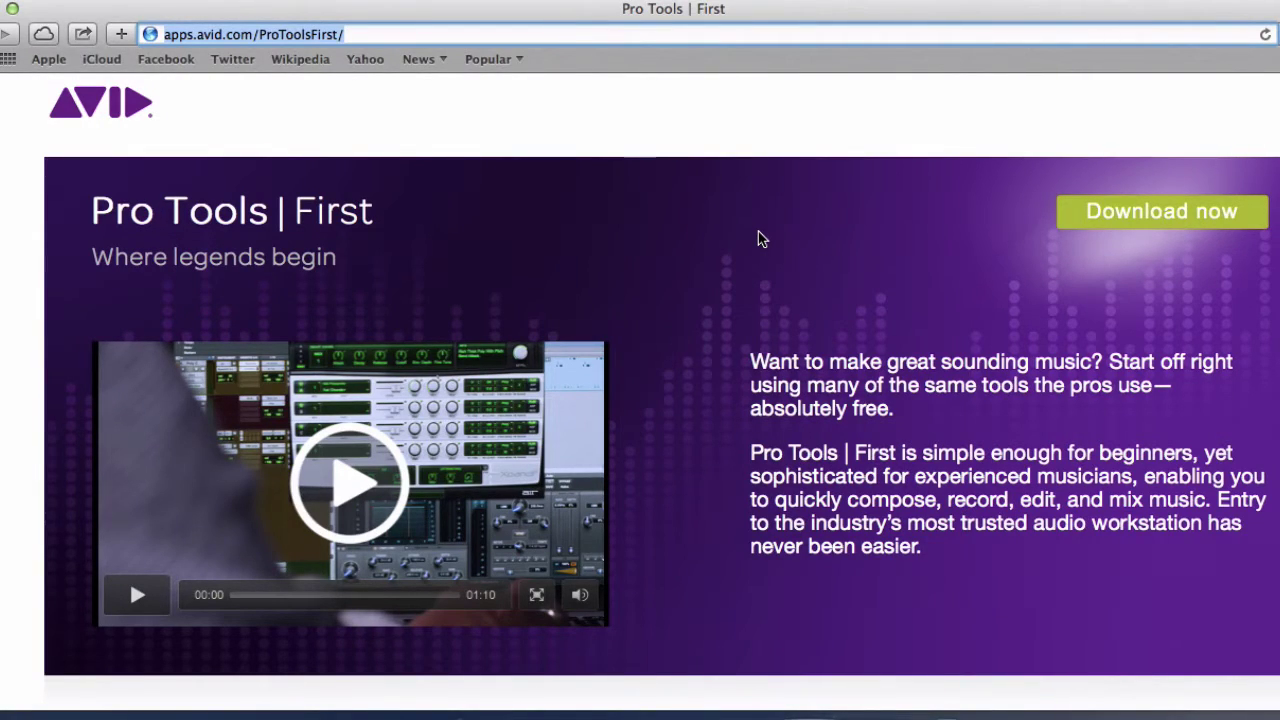
scroll(760, 257, "down", 5)
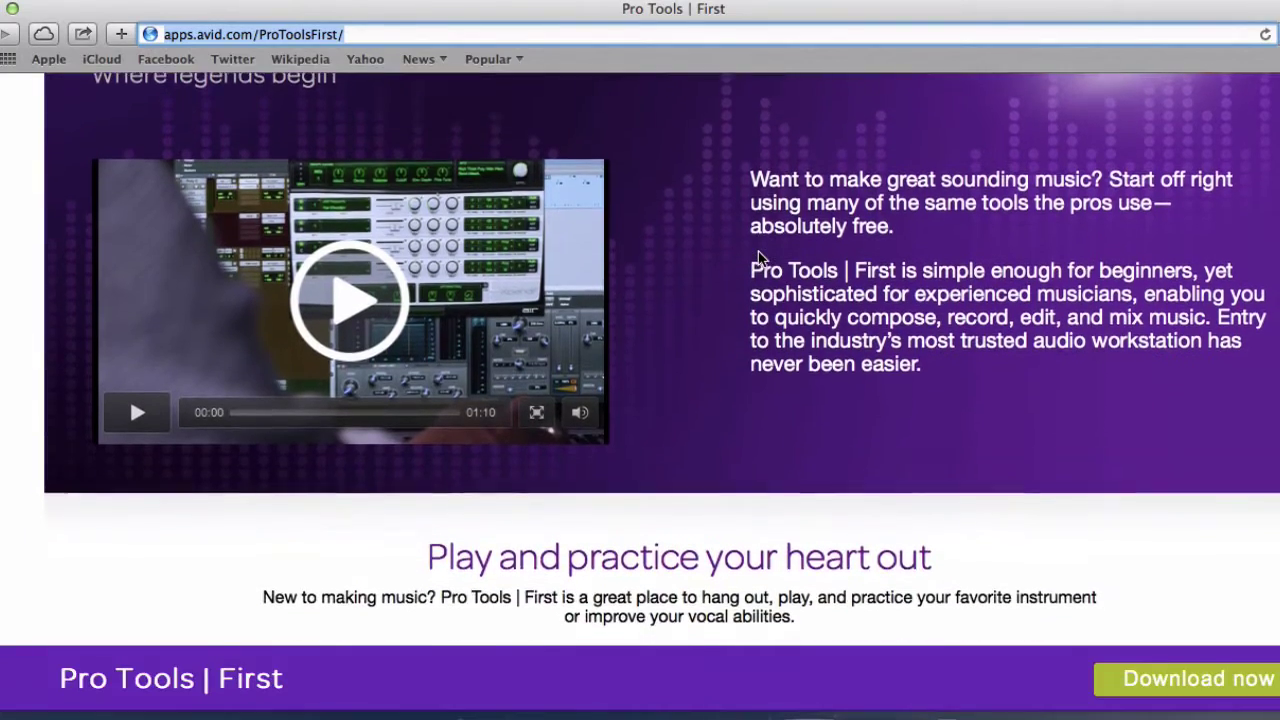
scroll(760, 257, "down", 7)
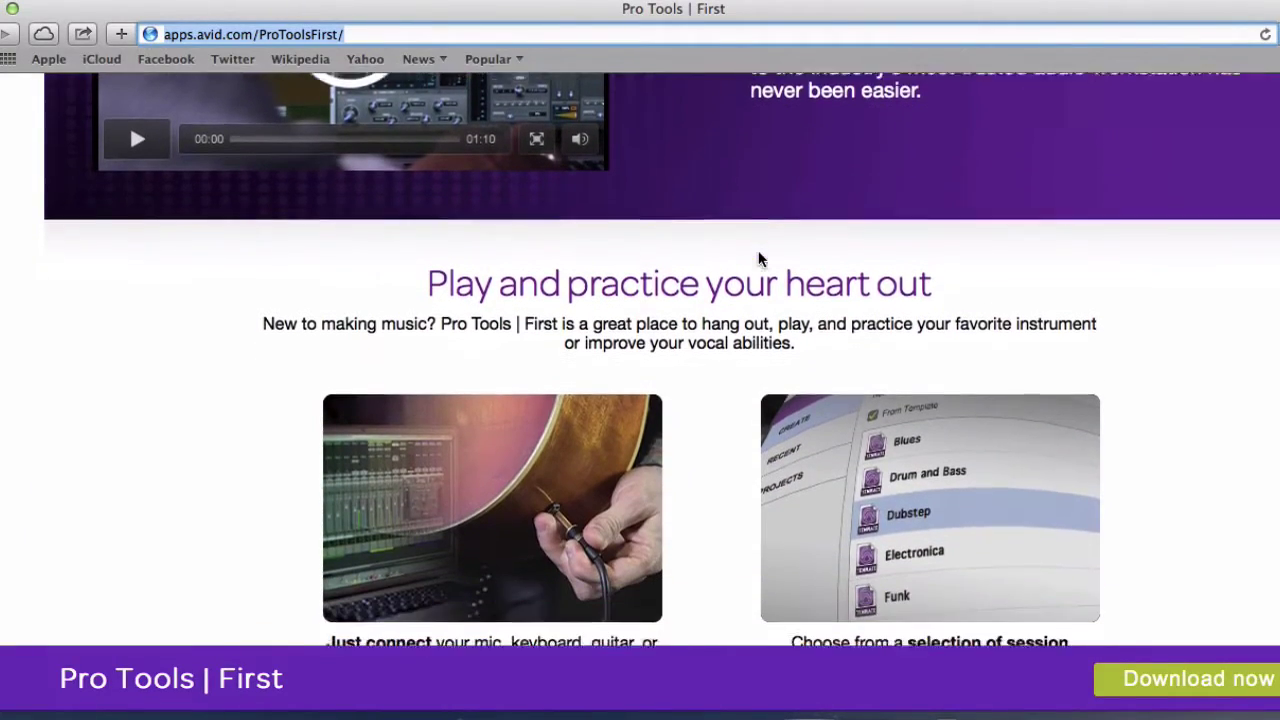
scroll(760, 257, "down", 4)
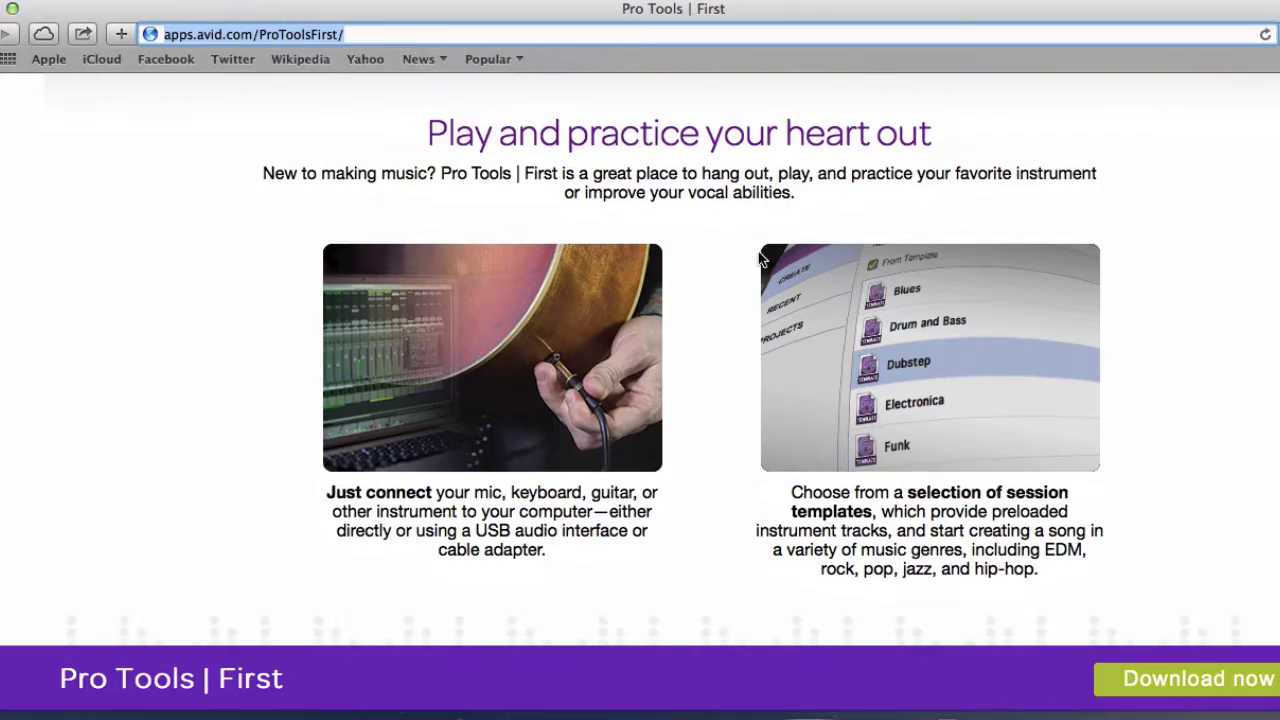
scroll(760, 257, "down", 4)
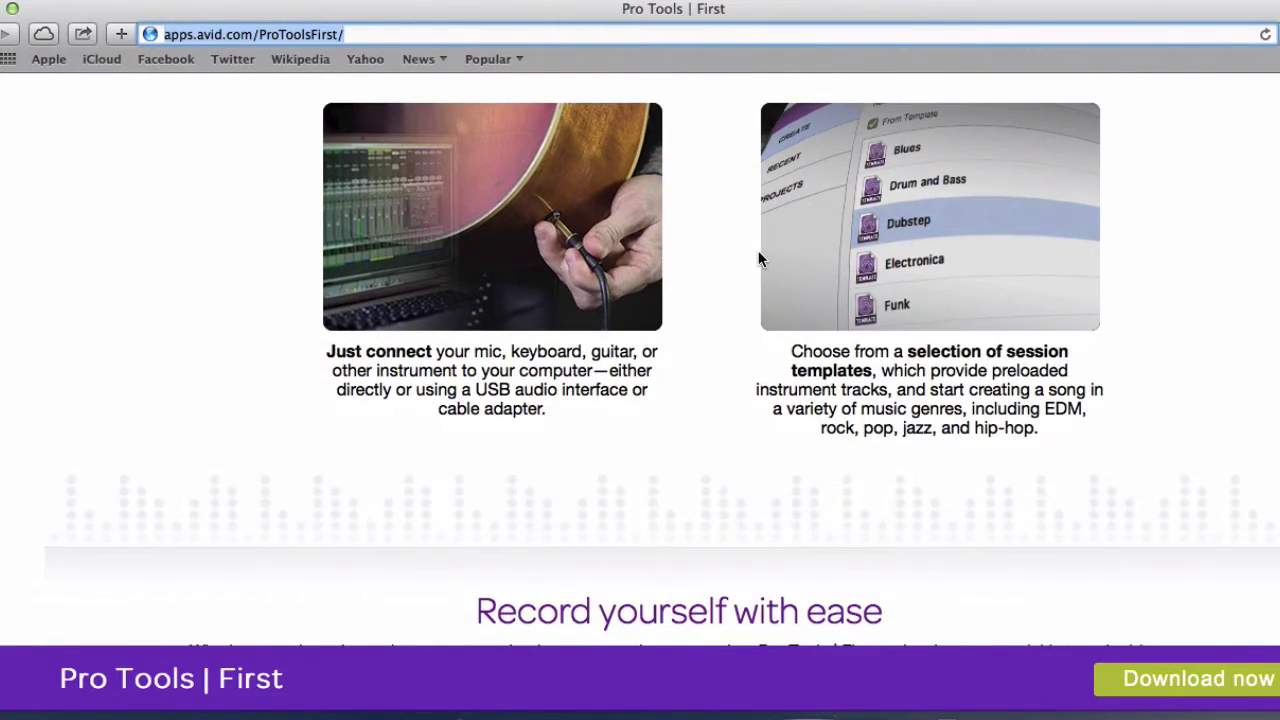
scroll(758, 251, "down", 8)
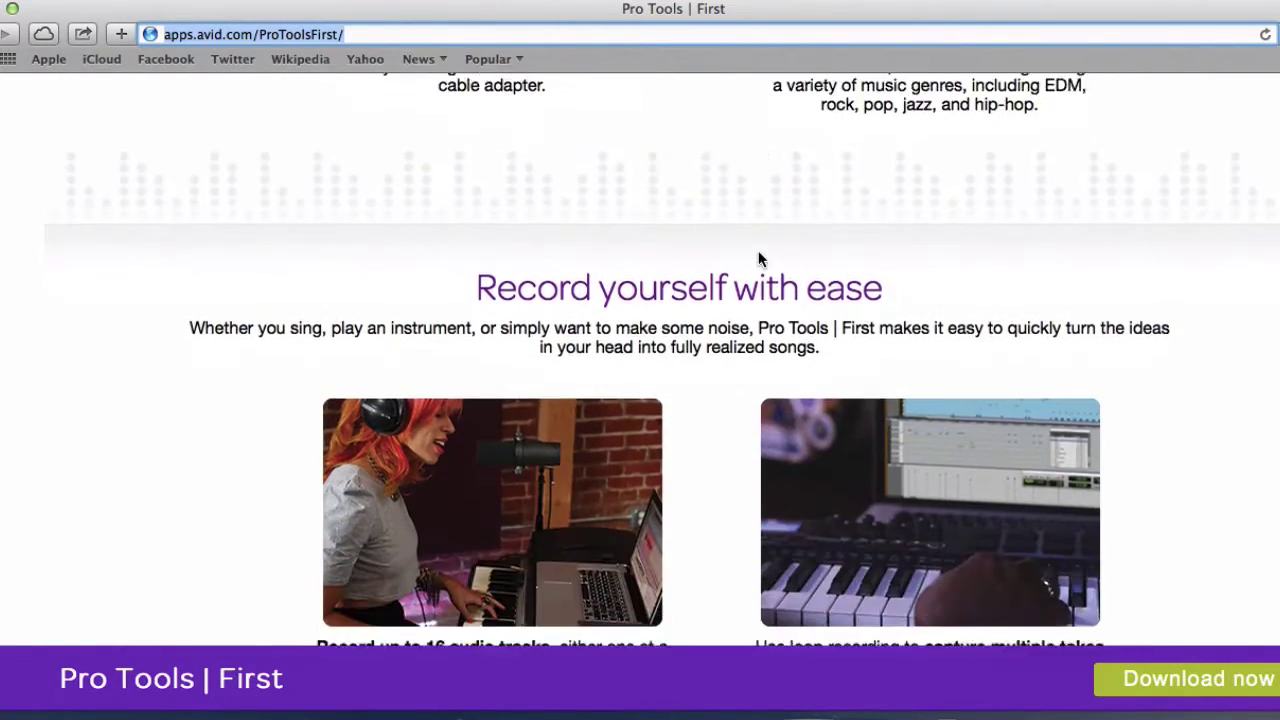
scroll(758, 259, "down", 3)
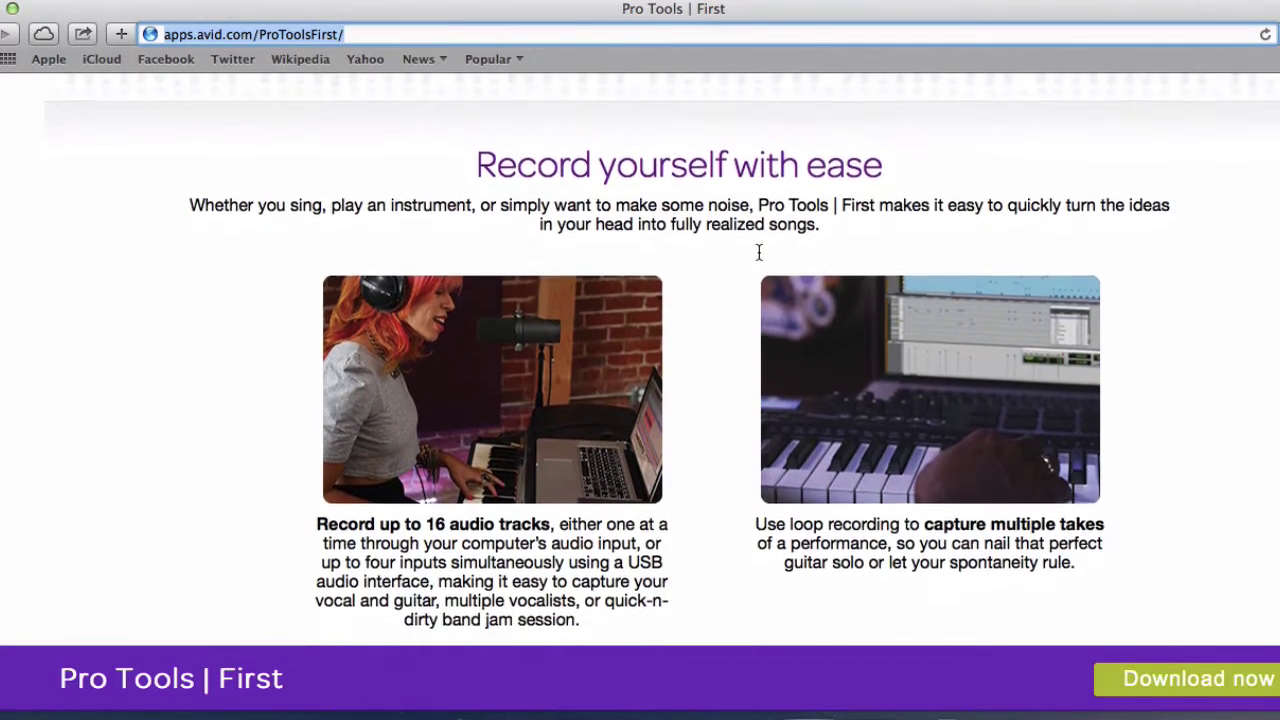
scroll(760, 256, "down", 1)
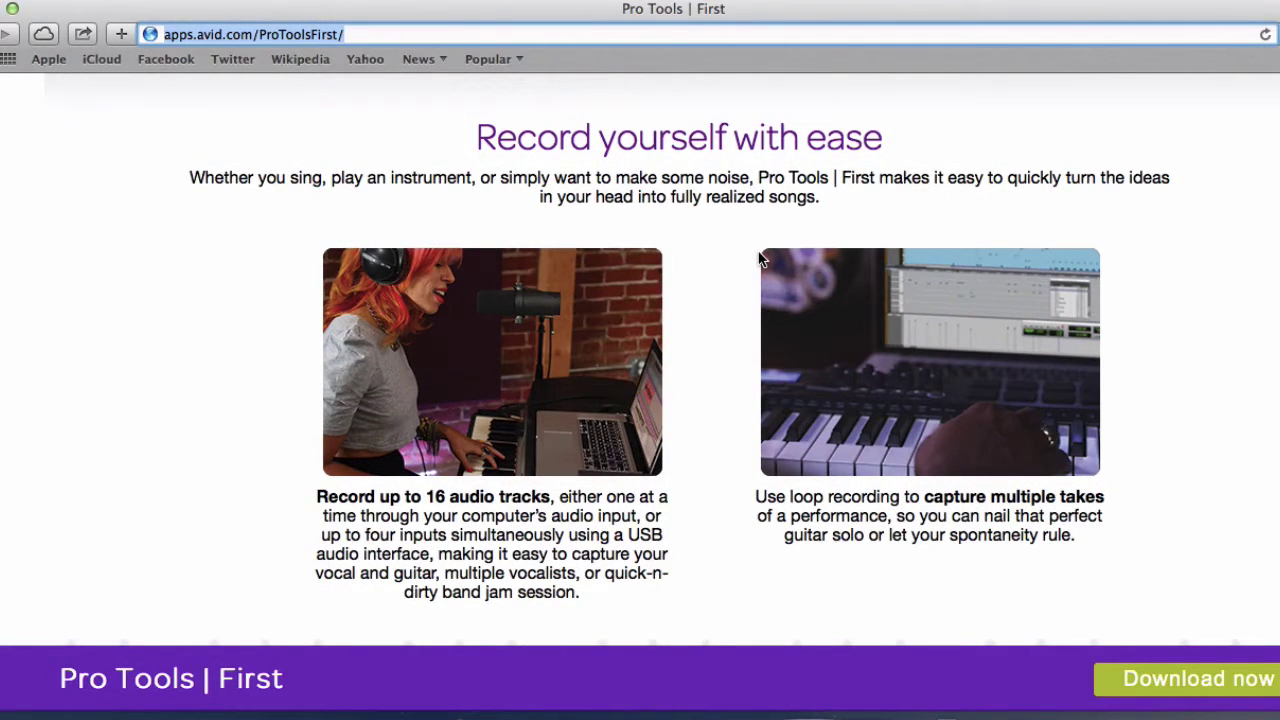
scroll(758, 259, "down", 8)
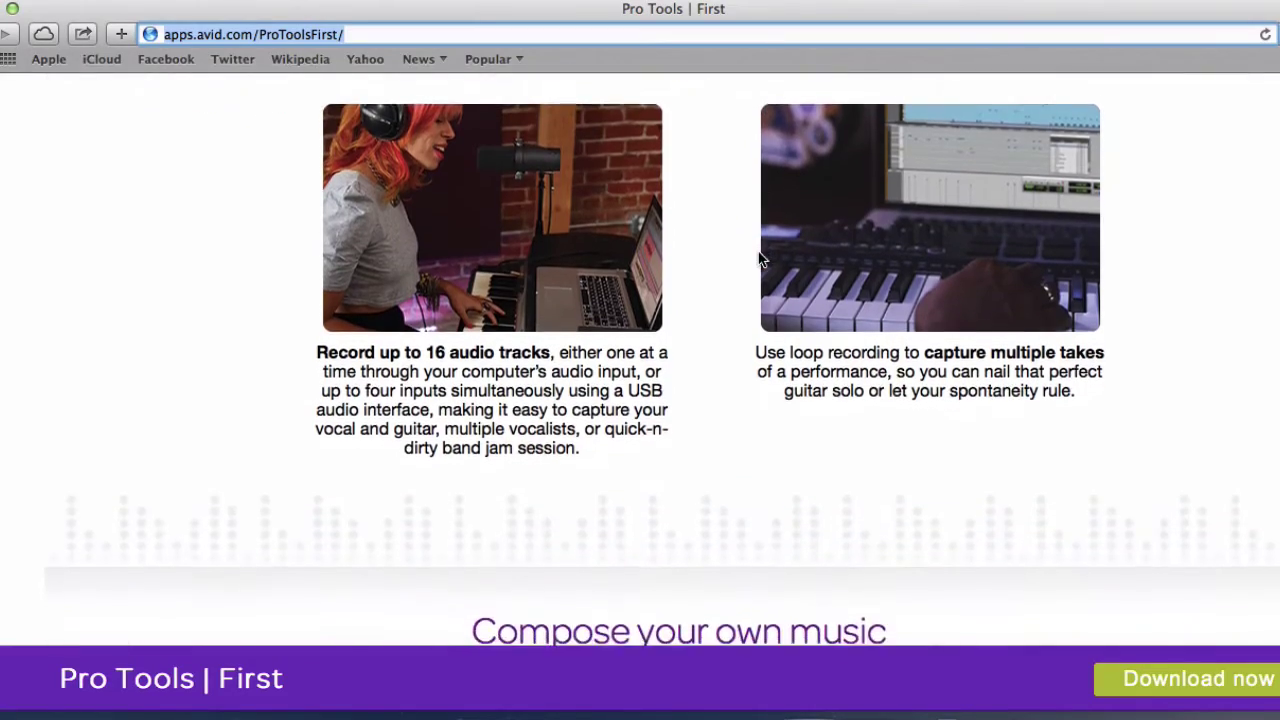
scroll(758, 259, "down", 7)
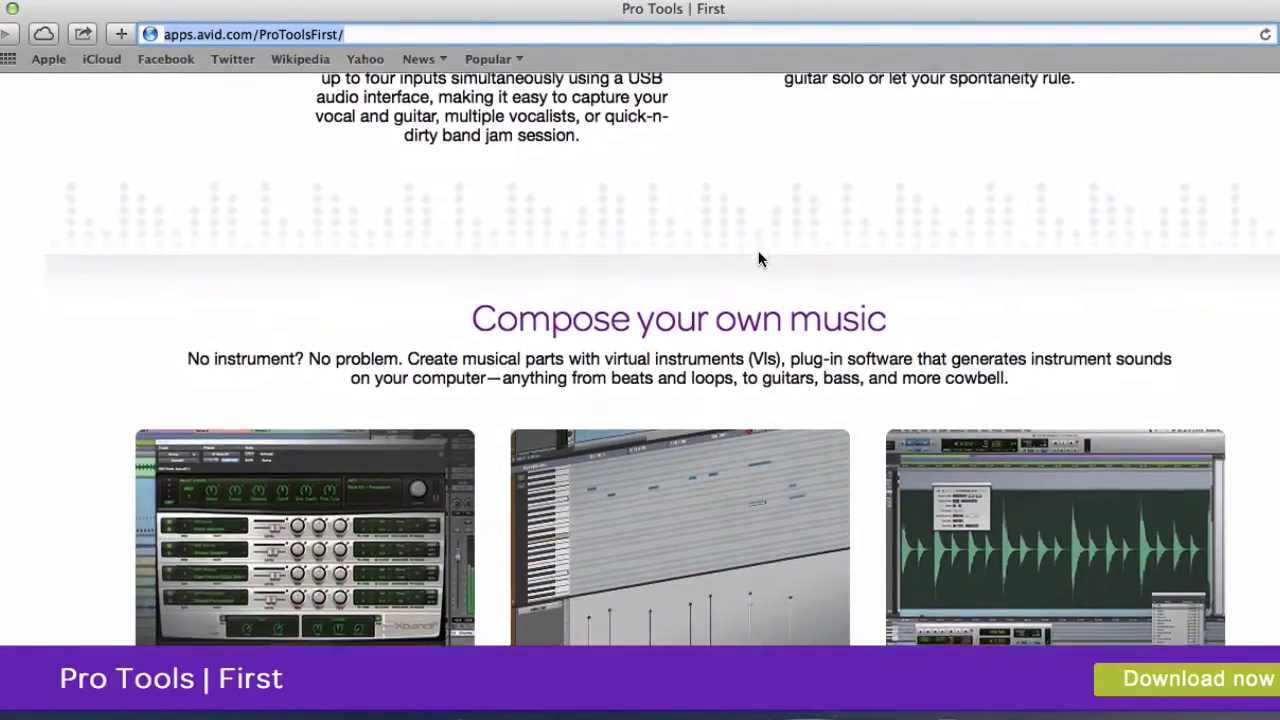
scroll(758, 259, "down", 4)
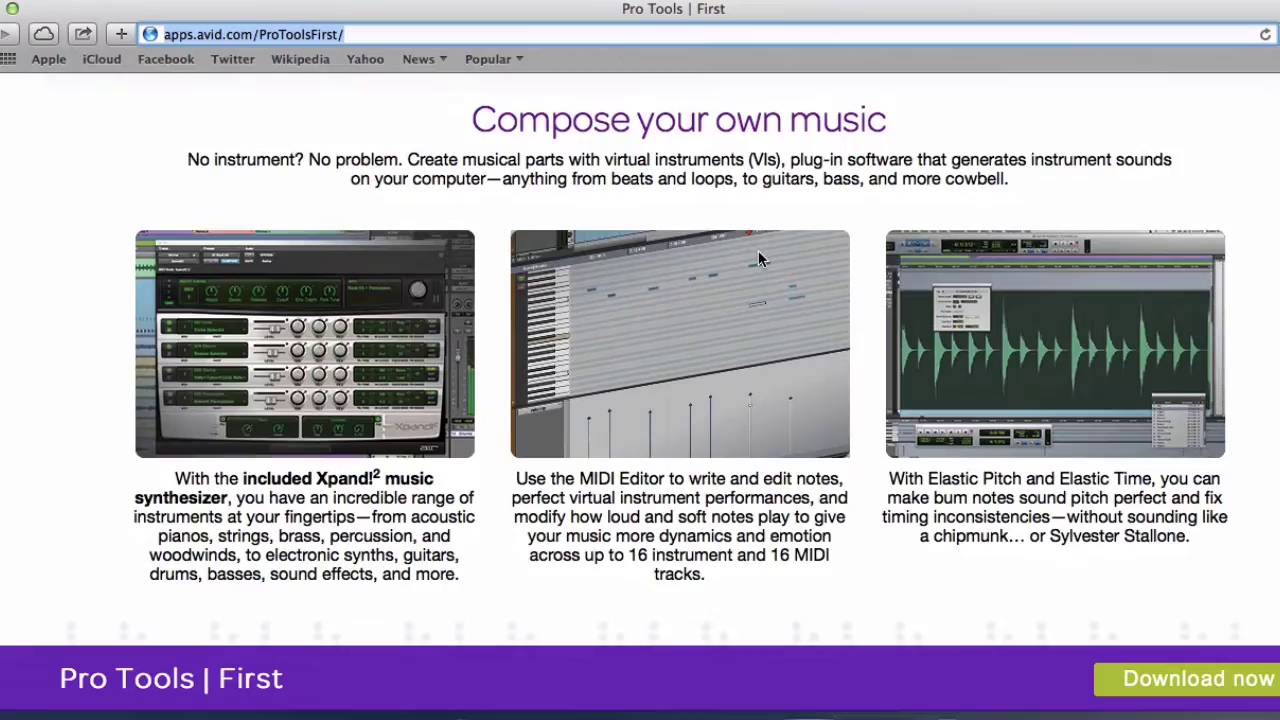
scroll(758, 259, "down", 6)
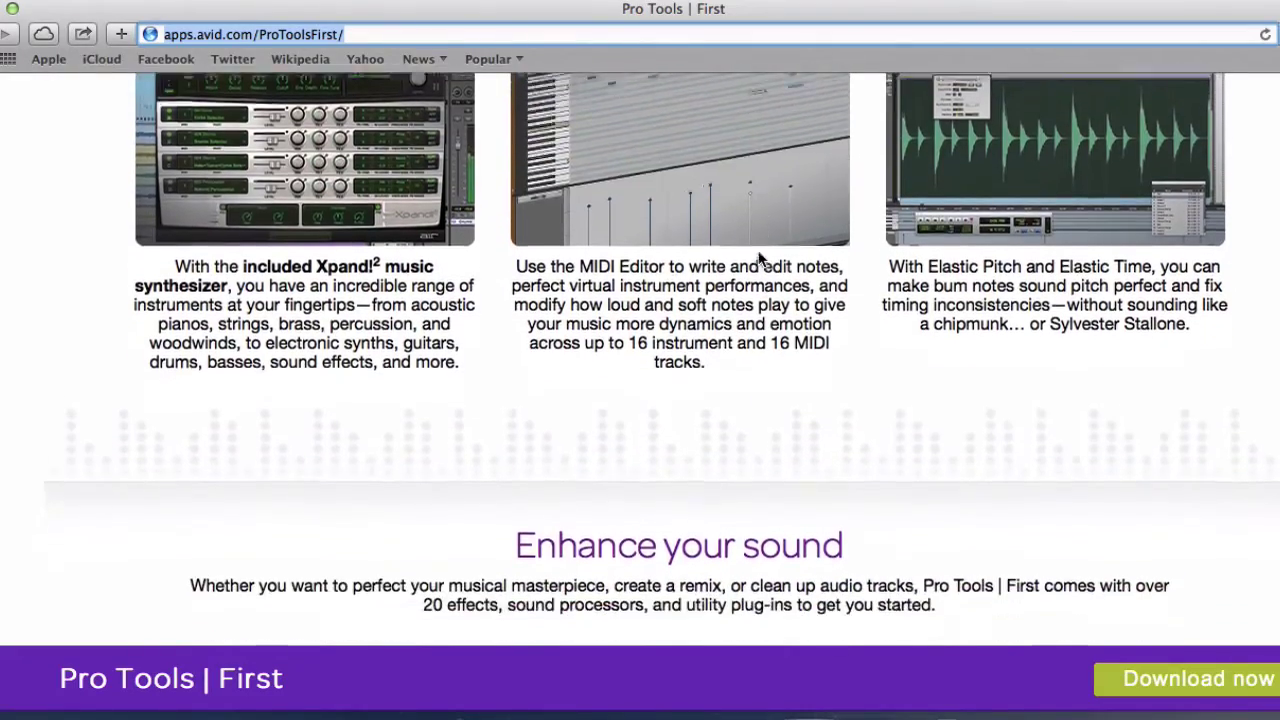
scroll(758, 252, "down", 5)
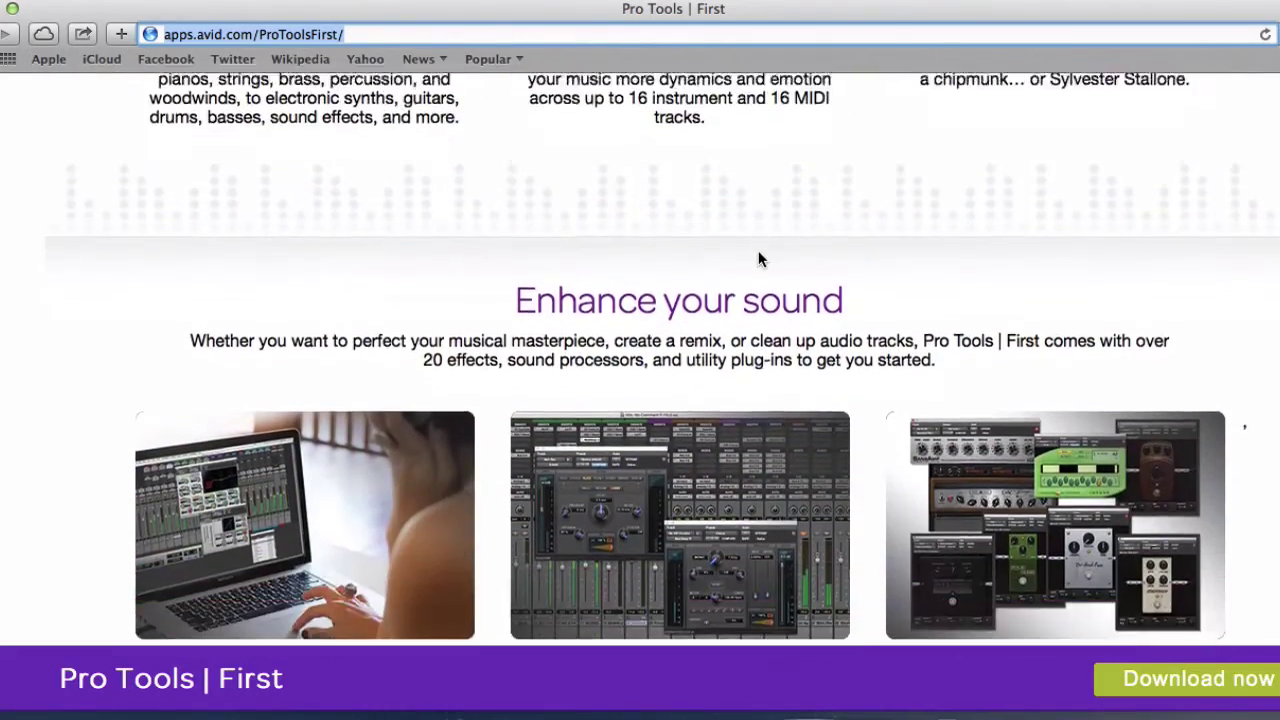
scroll(758, 253, "down", 3)
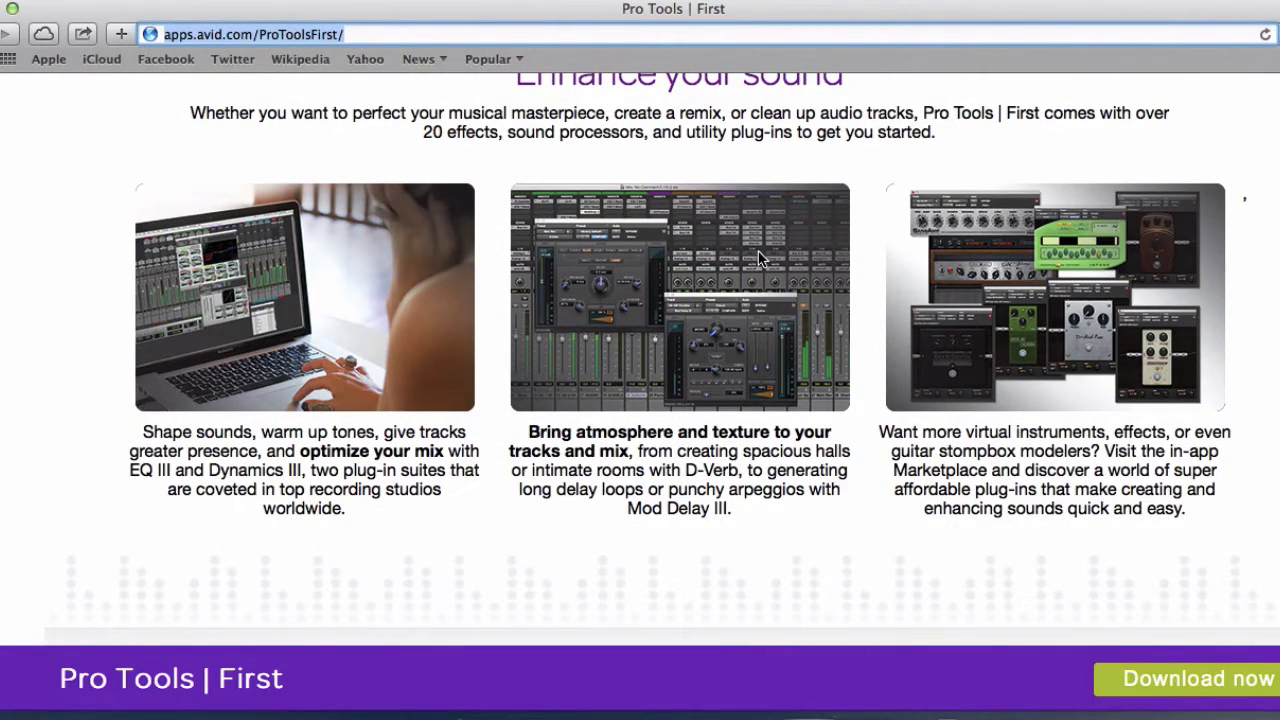
scroll(758, 259, "down", 5)
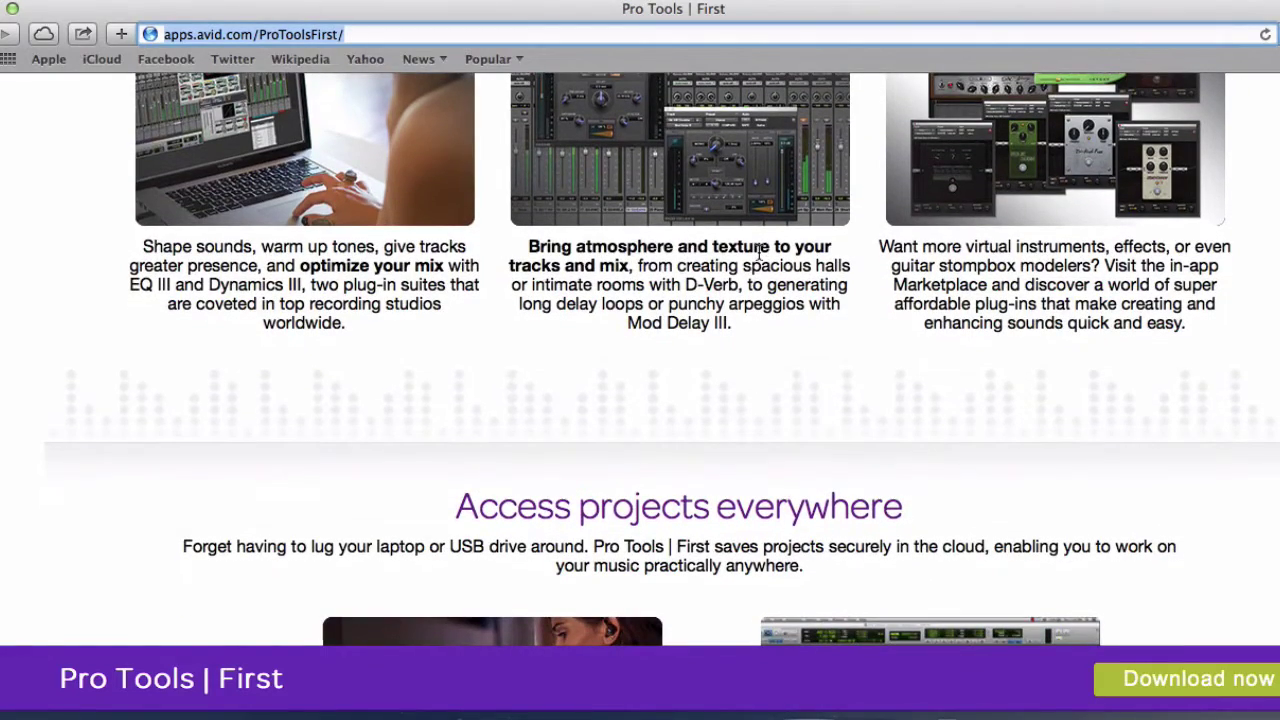
scroll(758, 254, "up", 3)
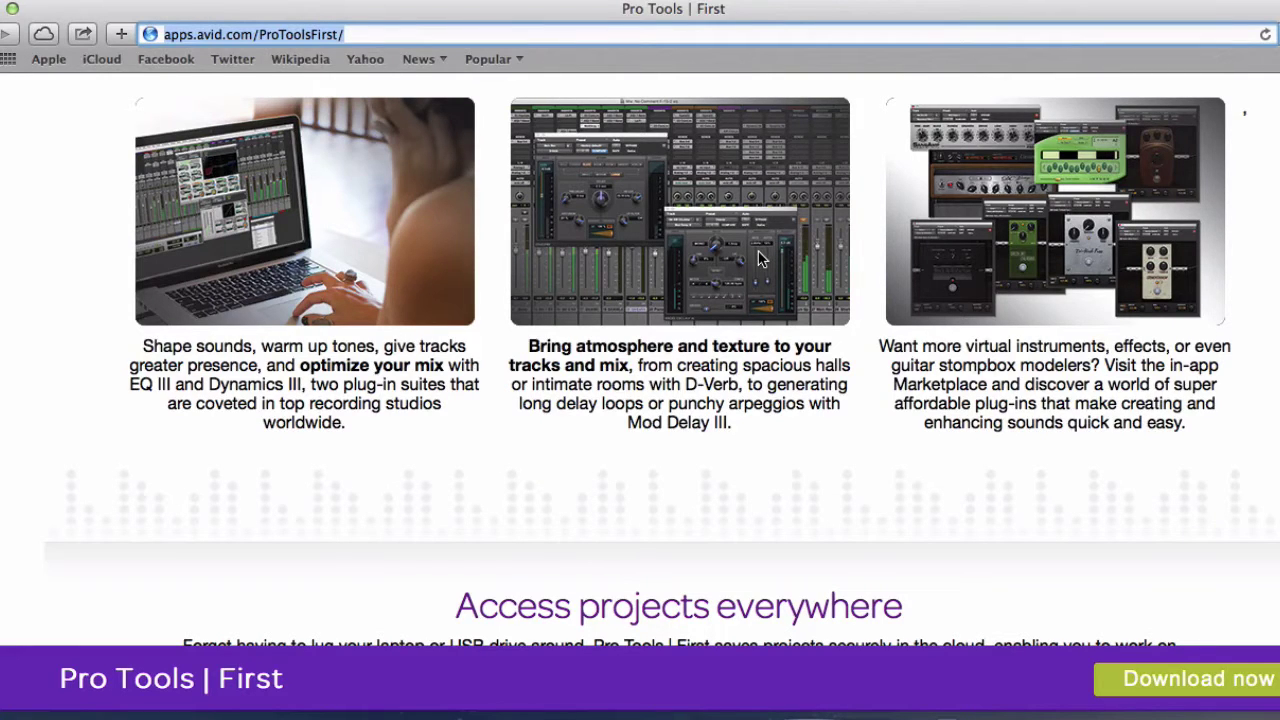
scroll(758, 259, "down", 3)
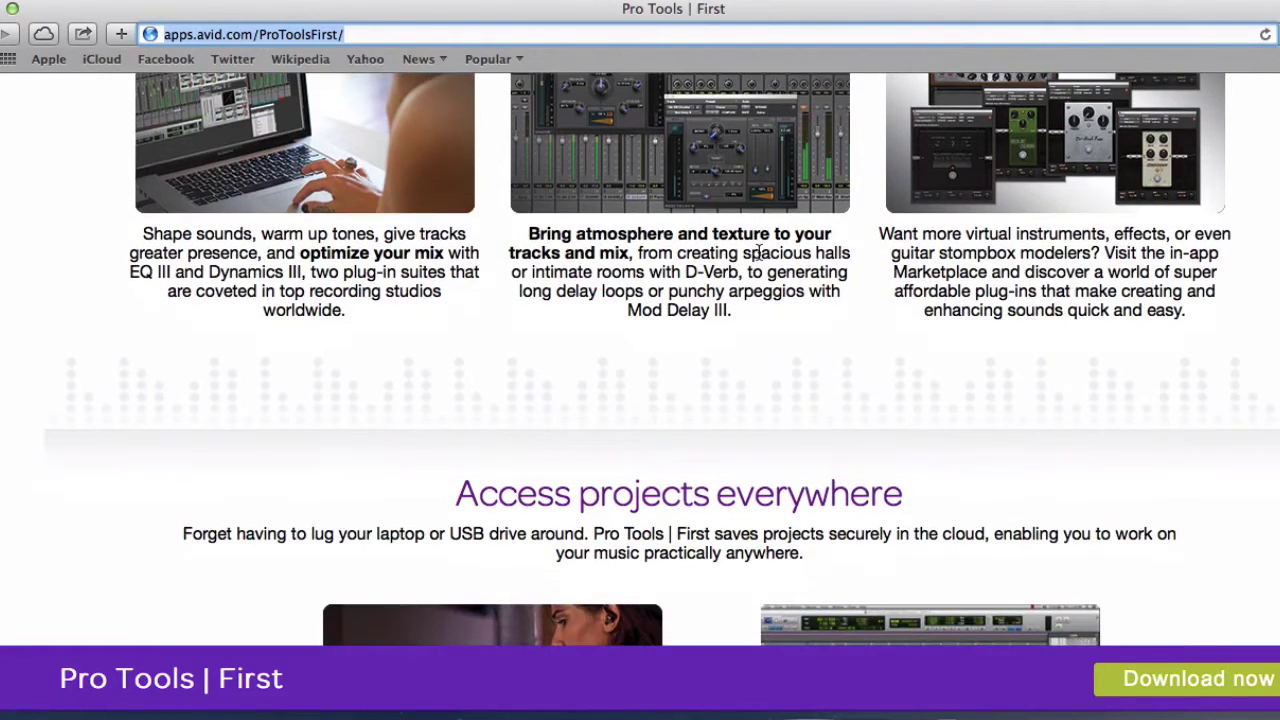
scroll(758, 252, "down", 5)
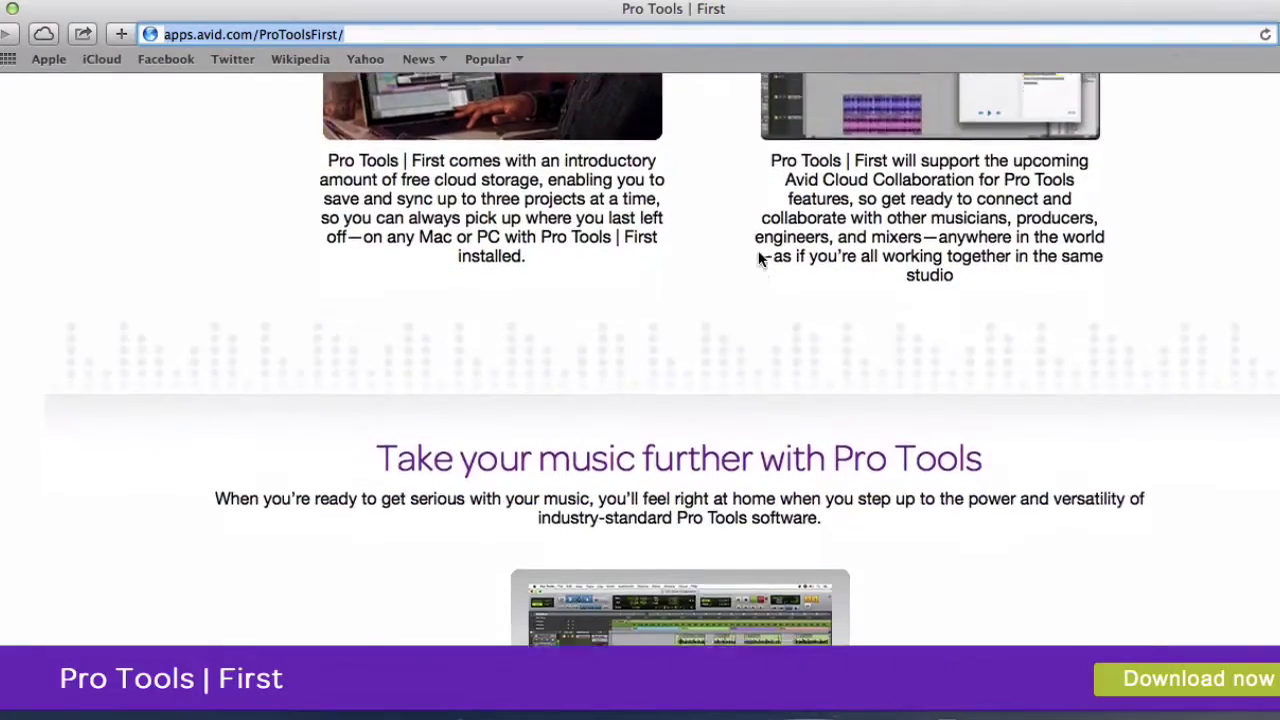
scroll(758, 252, "down", 6)
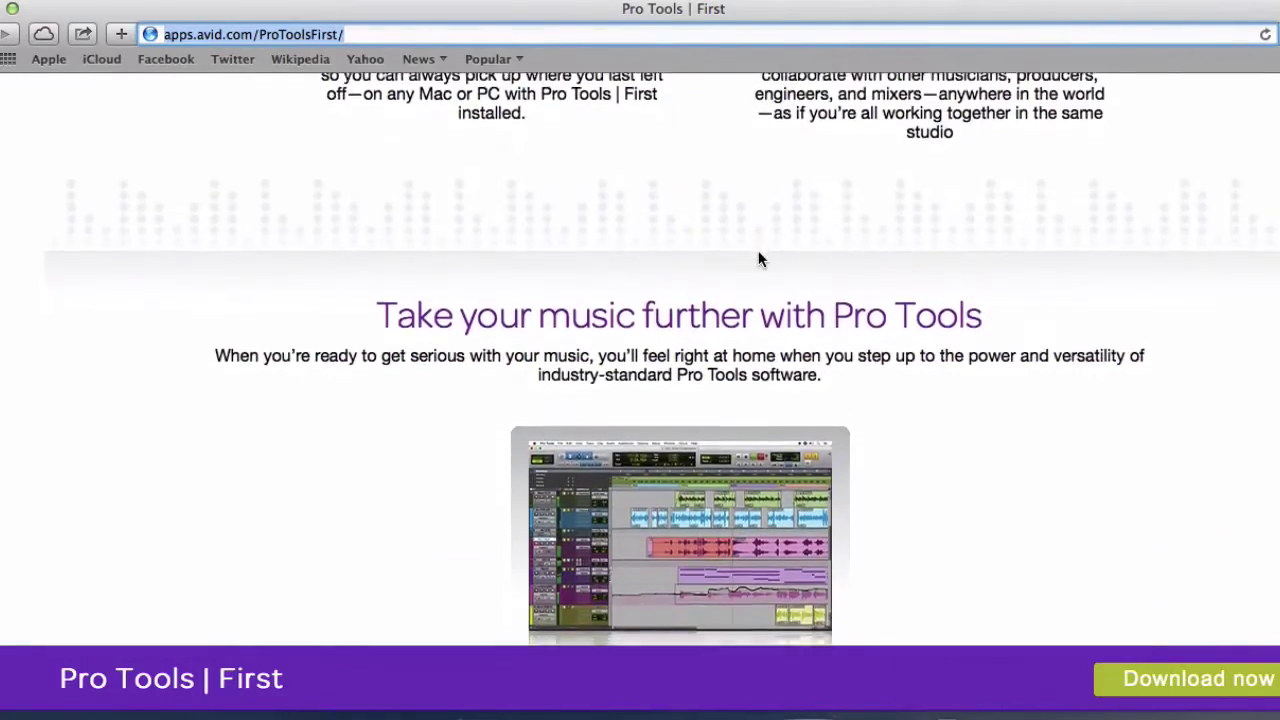
scroll(758, 259, "down", 5)
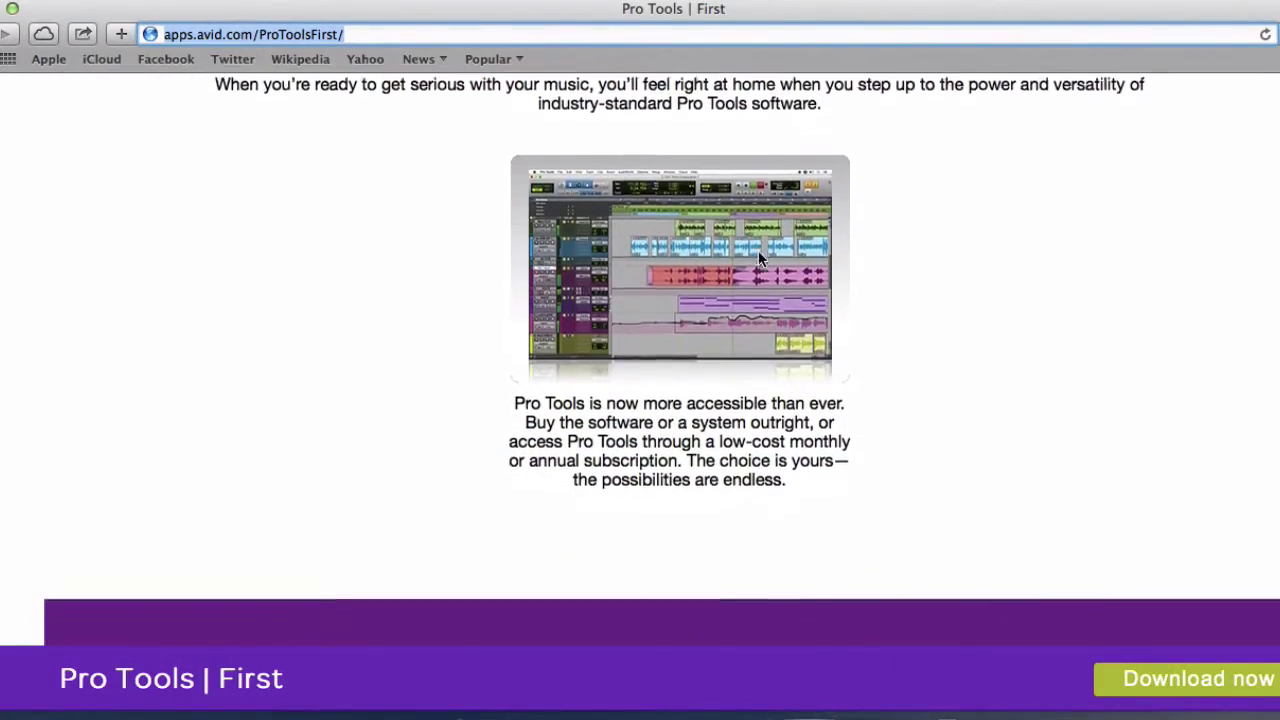
scroll(758, 258, "down", 9)
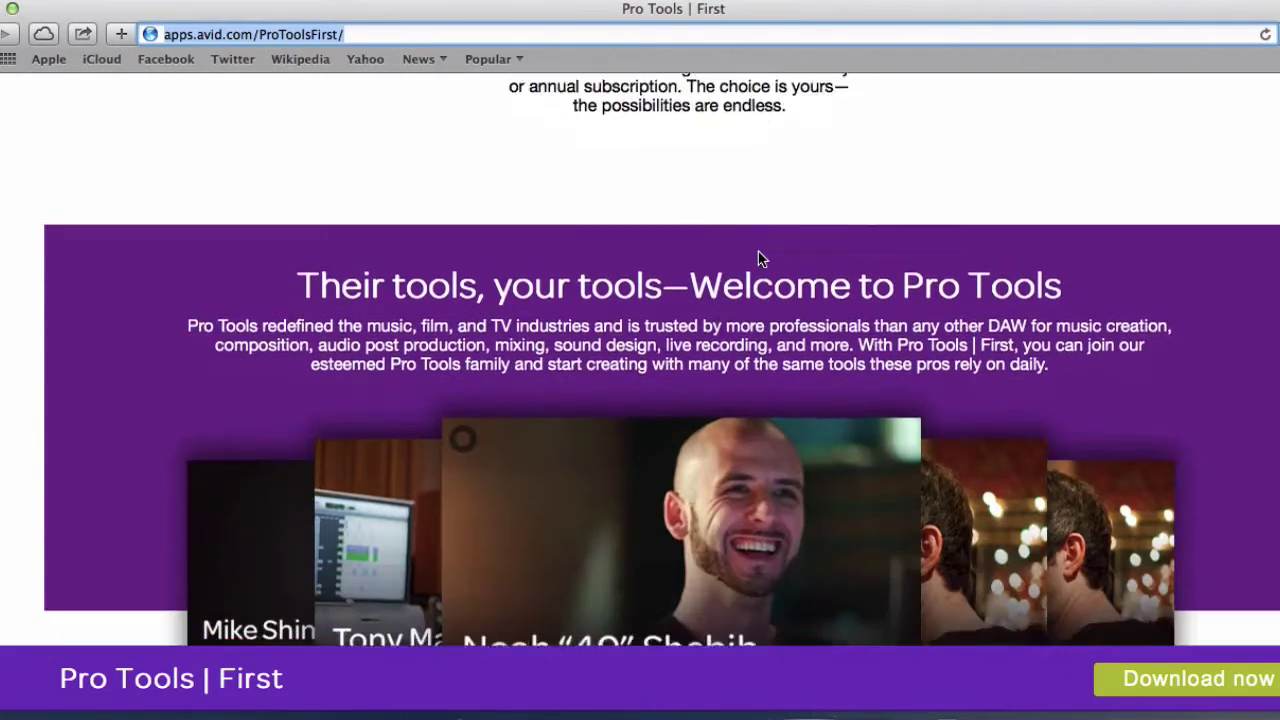
scroll(758, 258, "down", 10)
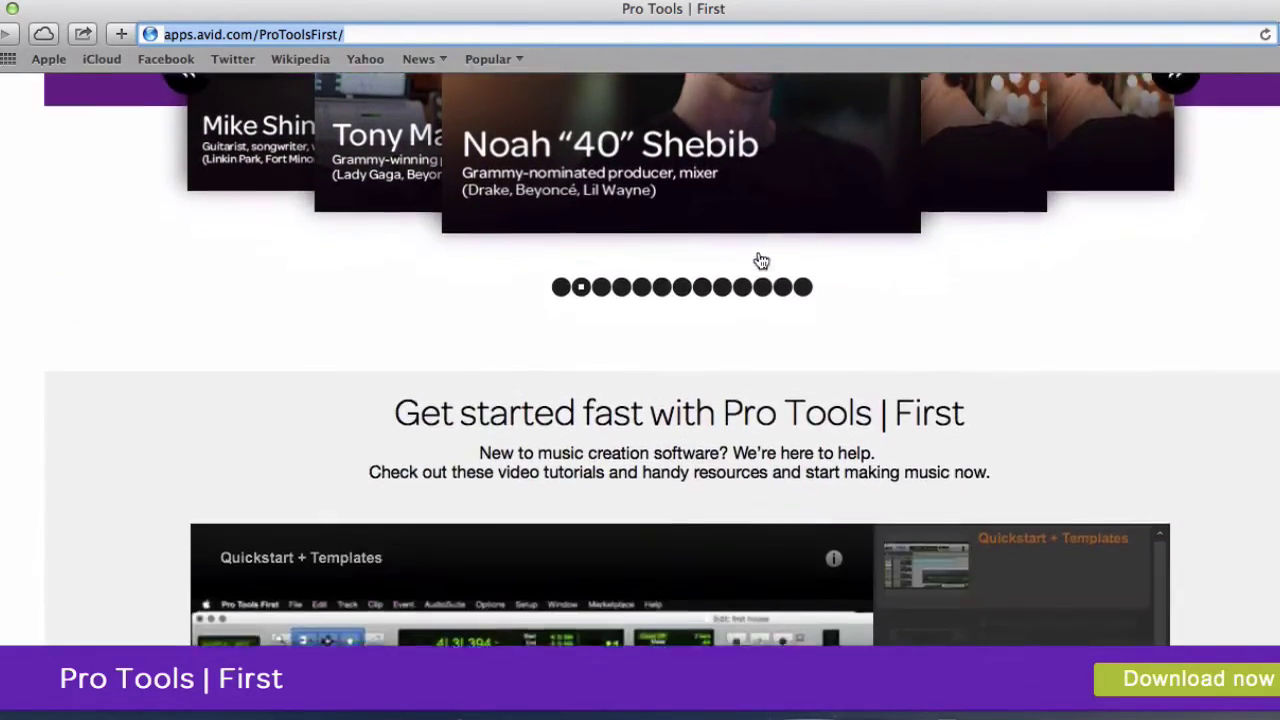
scroll(760, 258, "down", 7)
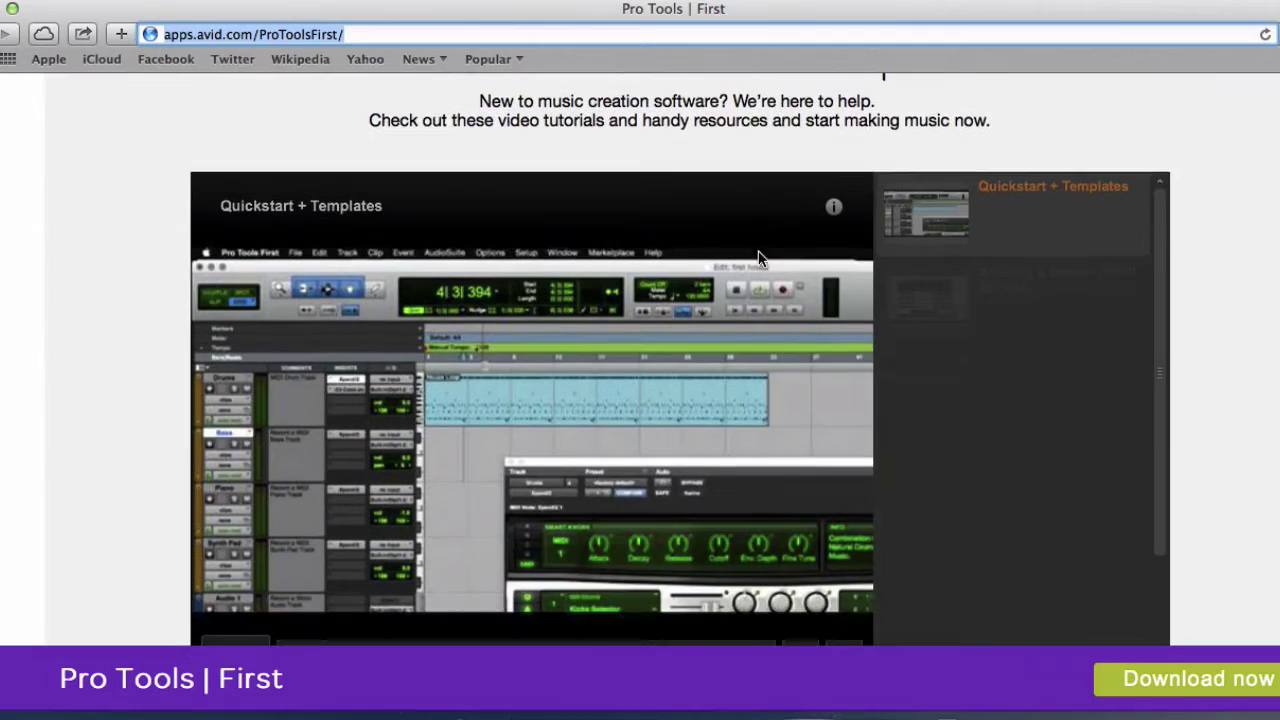
scroll(758, 258, "down", 5)
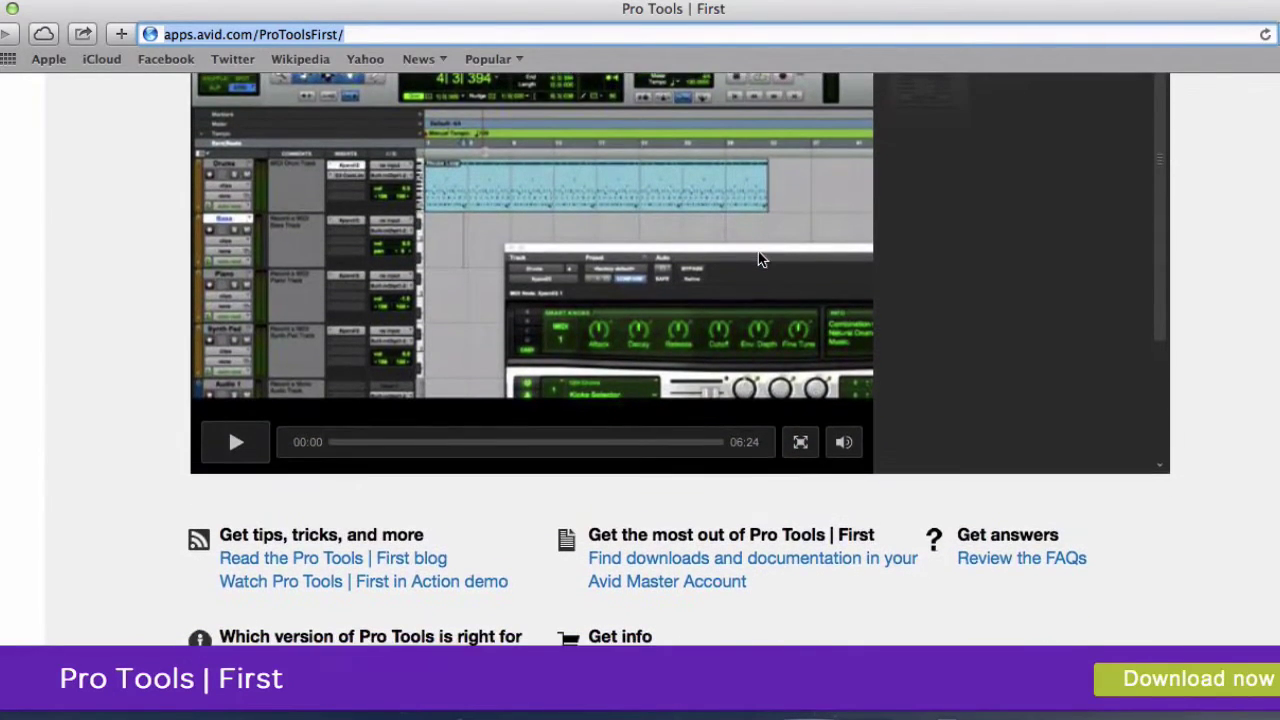
scroll(758, 258, "down", 5)
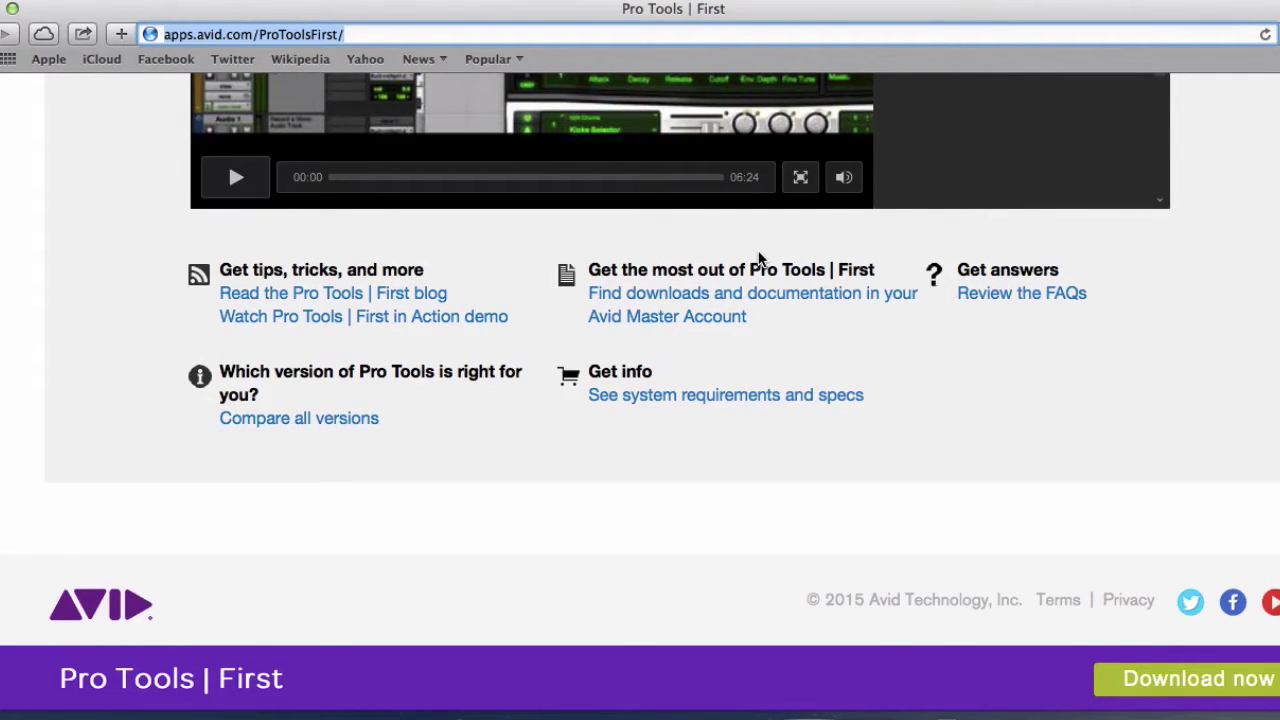
scroll(758, 258, "up", 20)
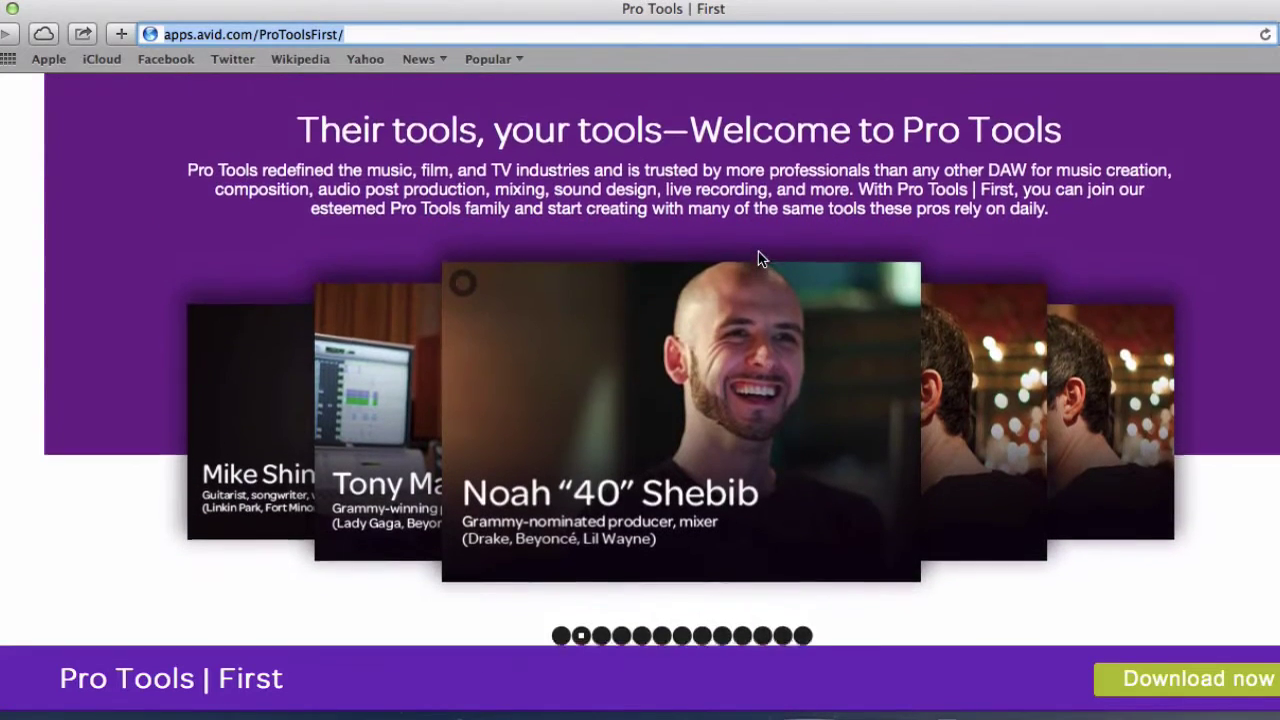
scroll(758, 258, "up", 1)
scroll(759, 253, "down", 15)
scroll(759, 253, "up", 12)
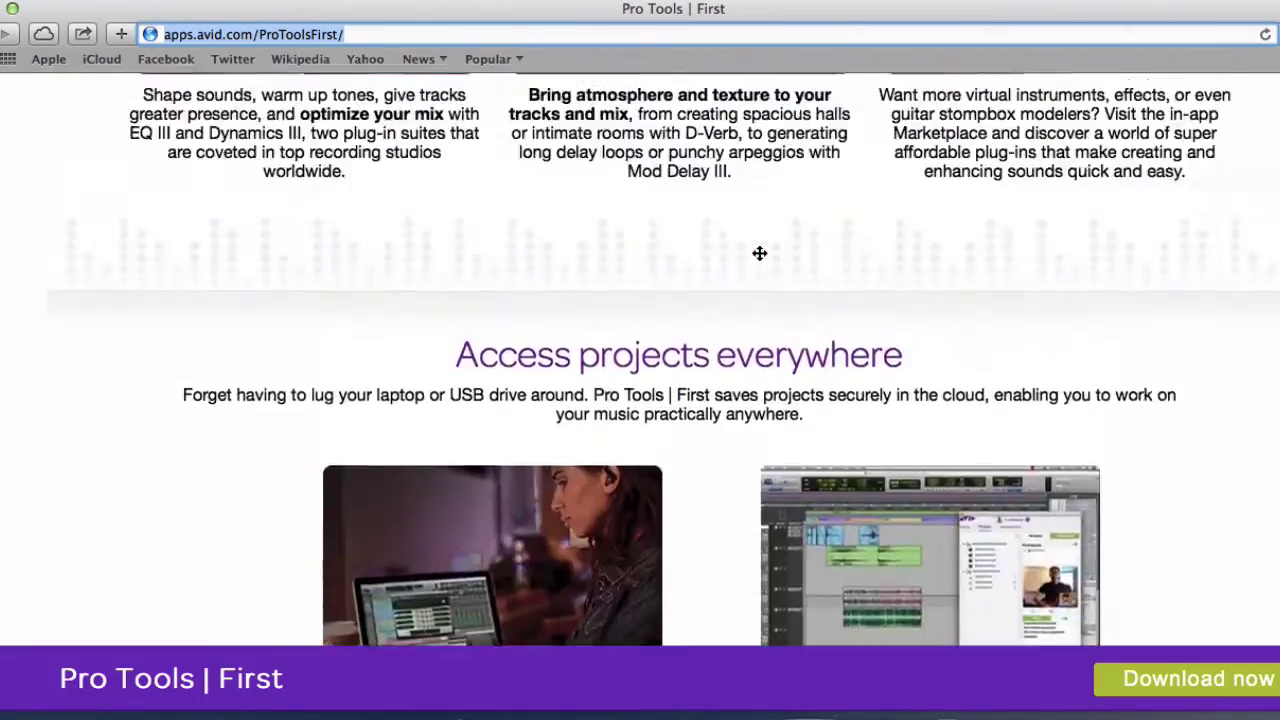
scroll(759, 253, "up", 10)
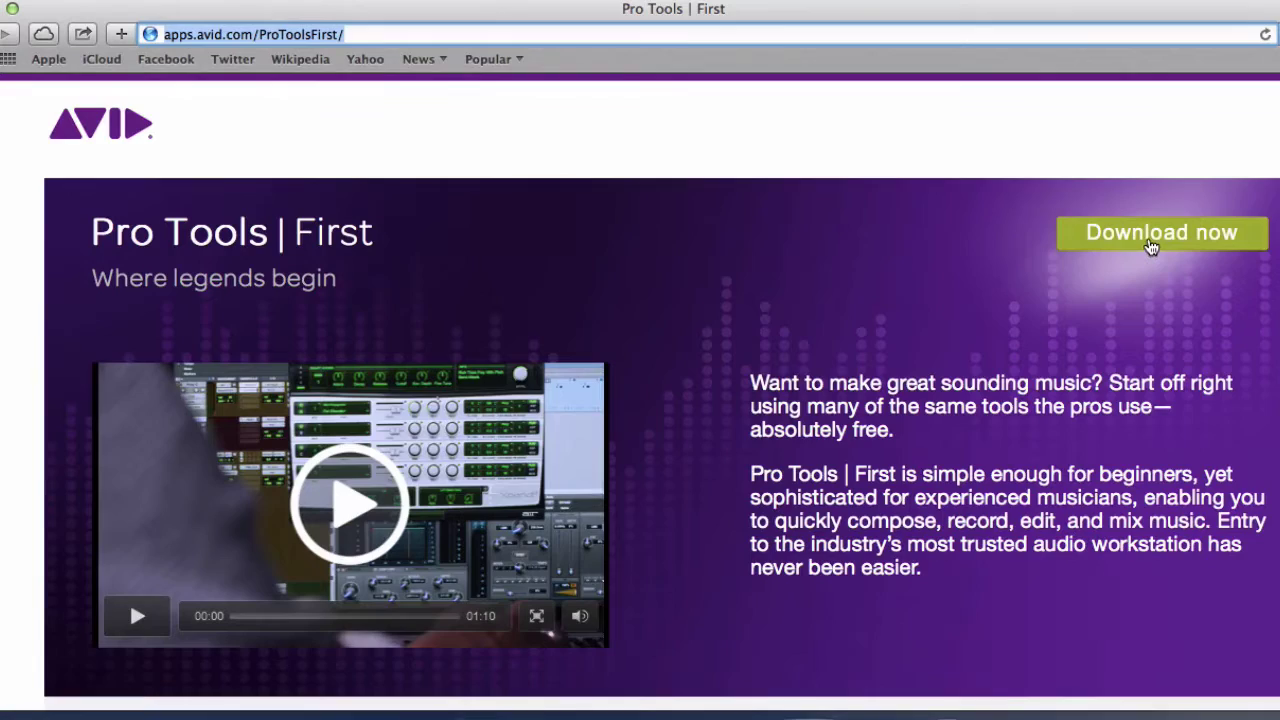
Step: Choose Download now and read Steps 1–4 on the new protoolsfirstactivation page
left_click(1150, 236)
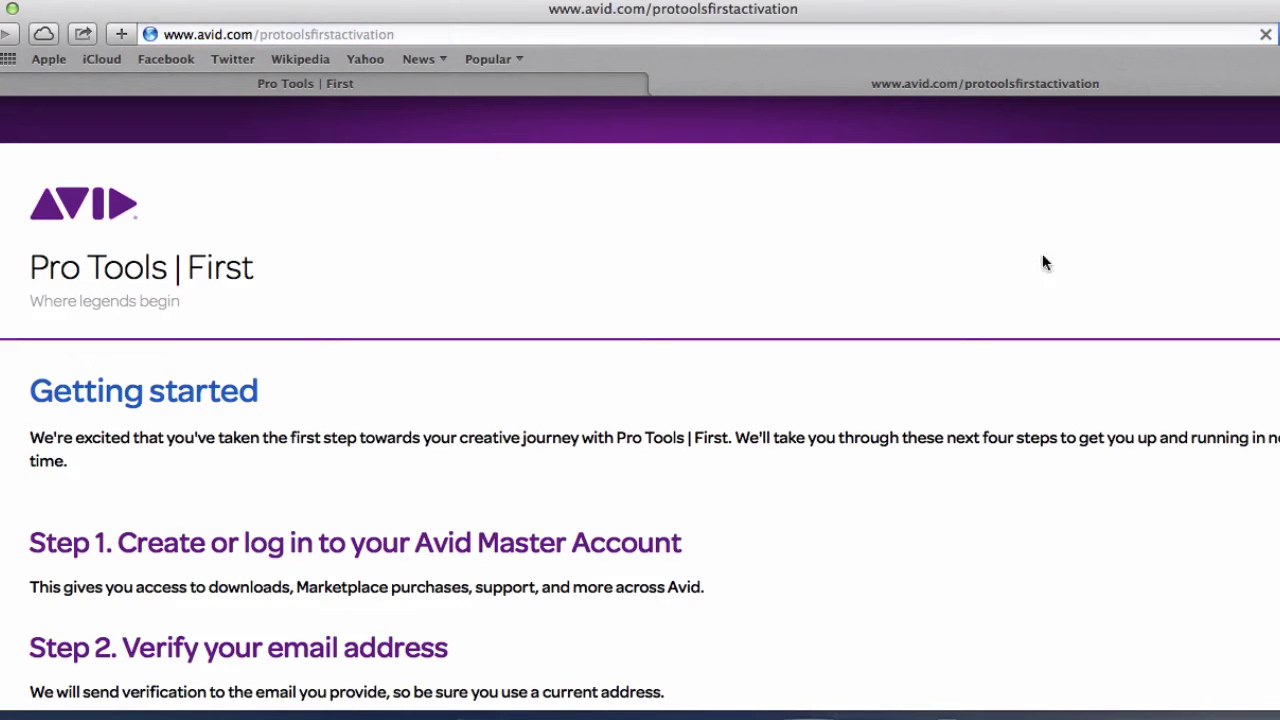
scroll(903, 300, "down", 5)
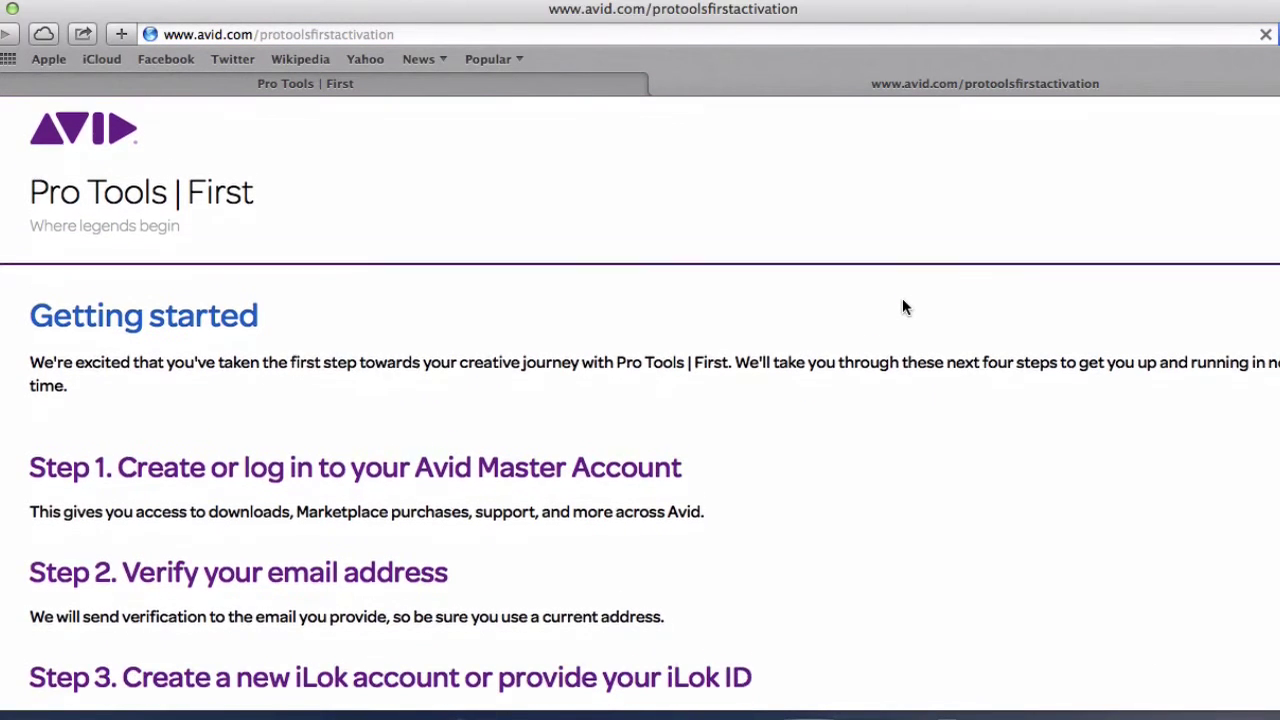
scroll(902, 306, "down", 2)
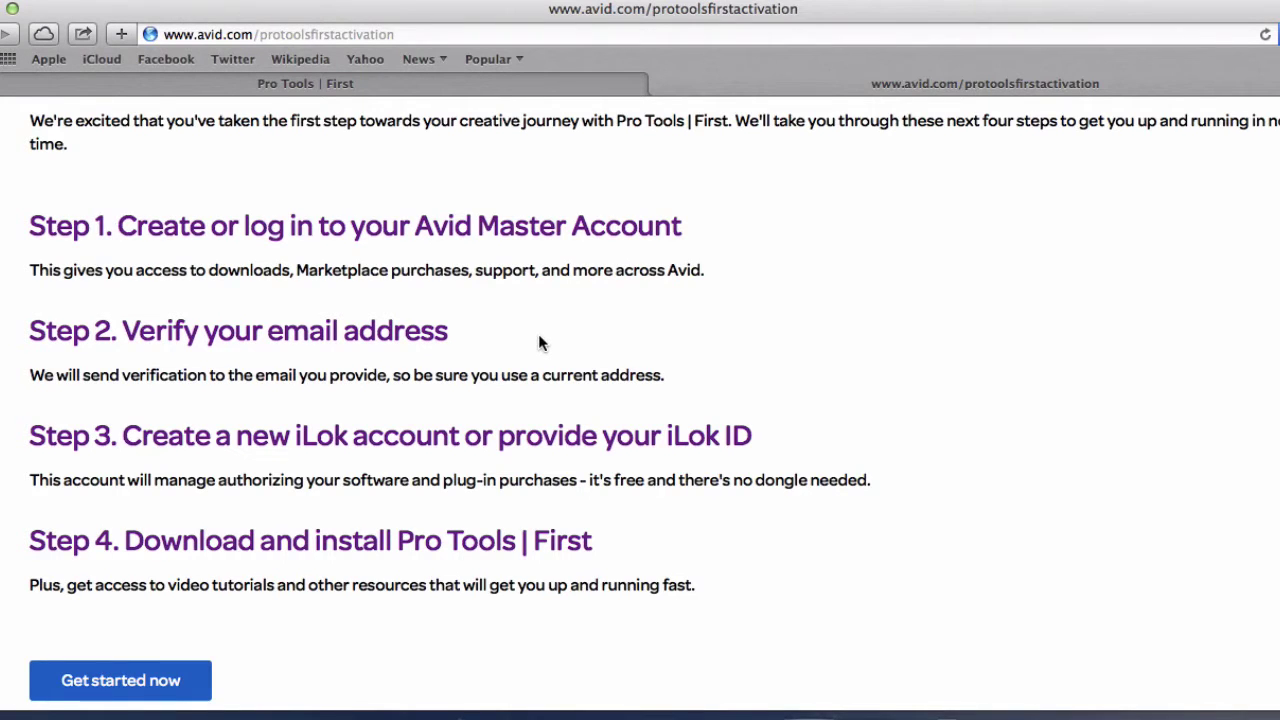
scroll(538, 343, "down", 2)
scroll(538, 343, "down", 2)
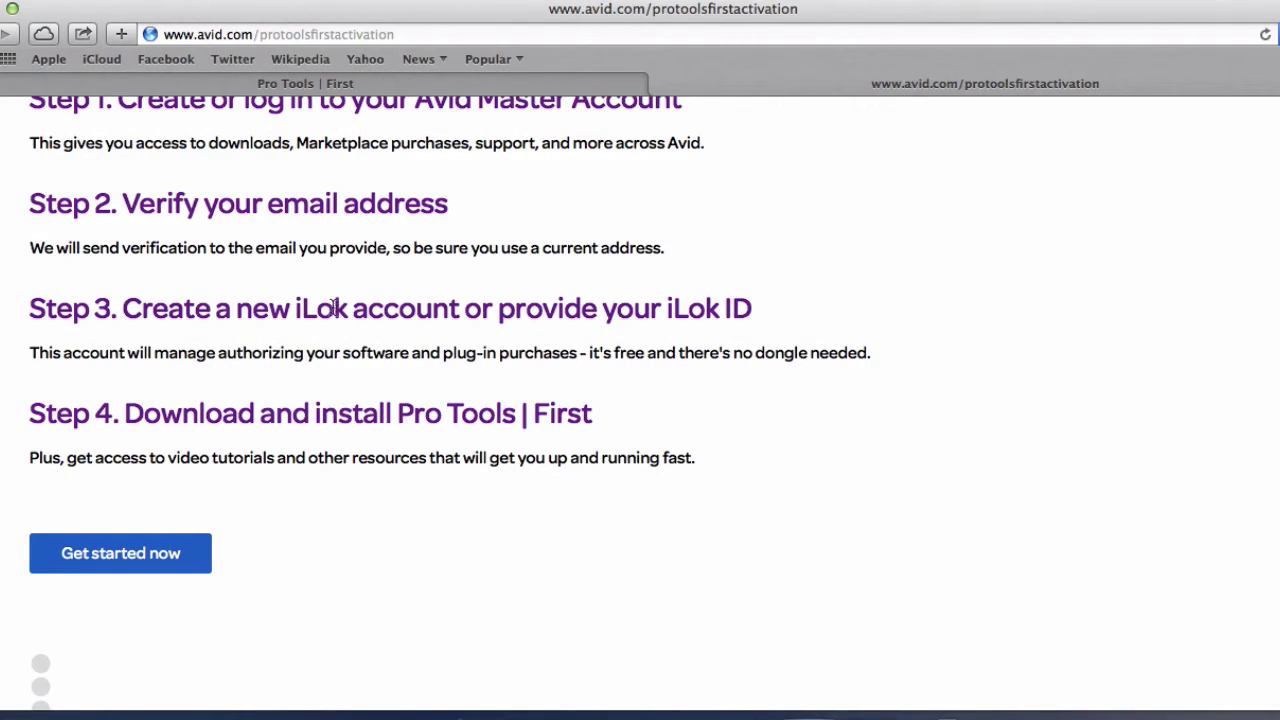
left_click_drag(295, 308, 463, 310)
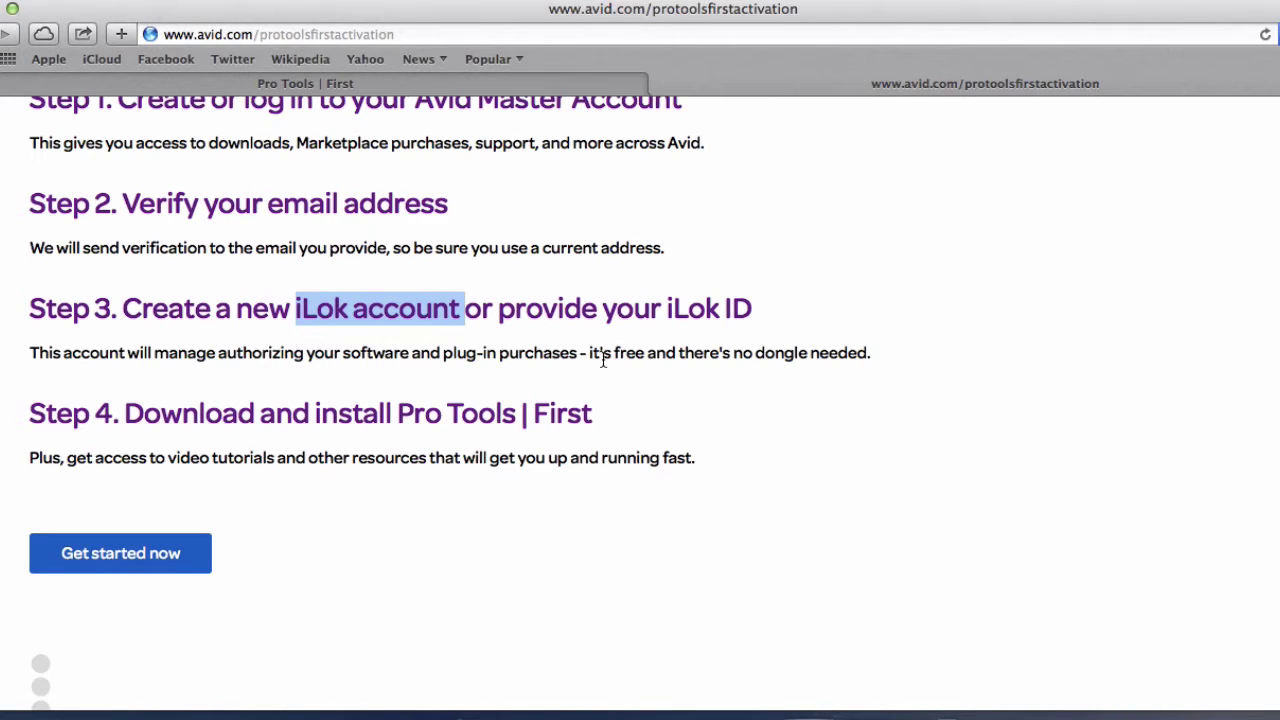
scroll(688, 409, "down", 2)
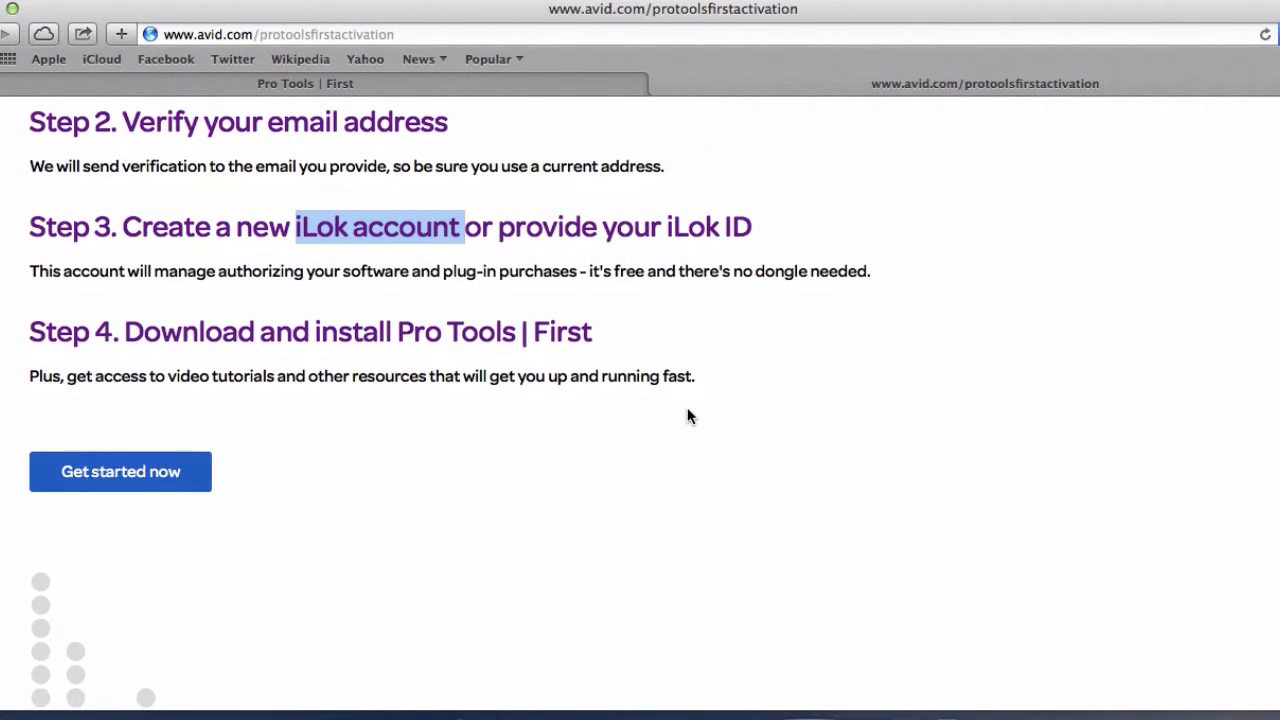
Step: Start account setup via Get started now and sign in to reach the Avid My Account page
left_click(121, 486)
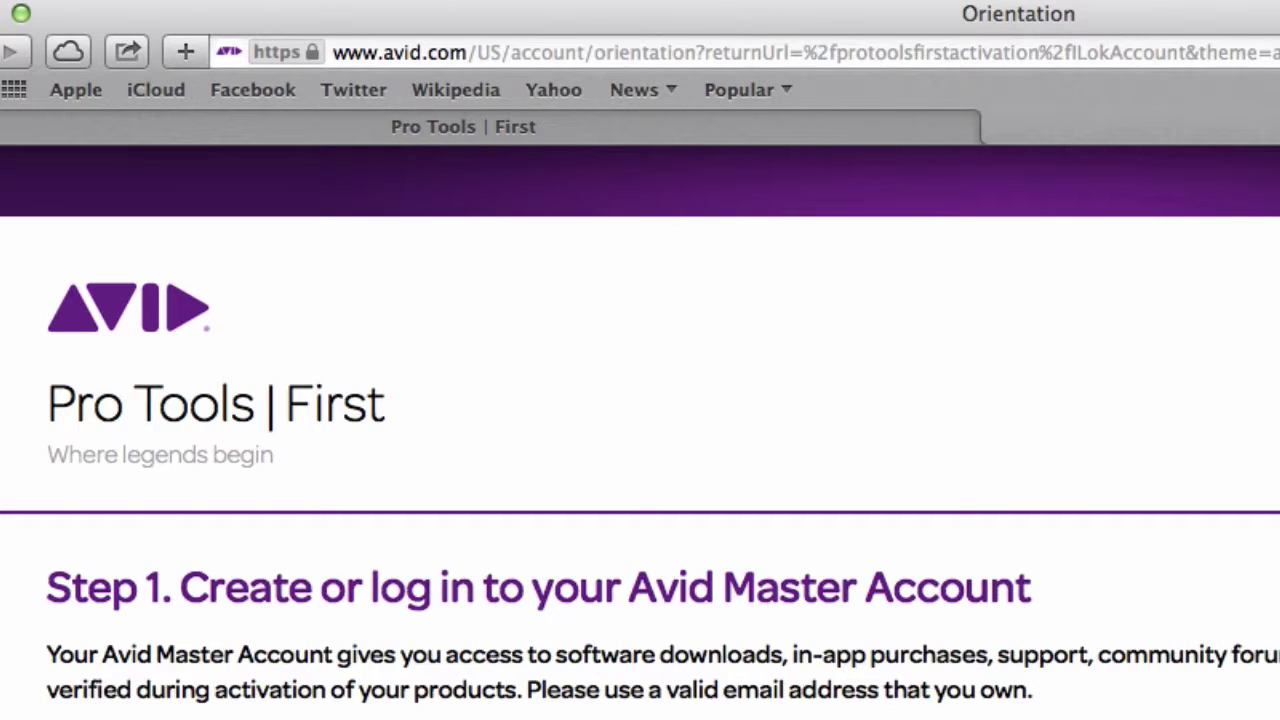
scroll(640, 430, "down", 5)
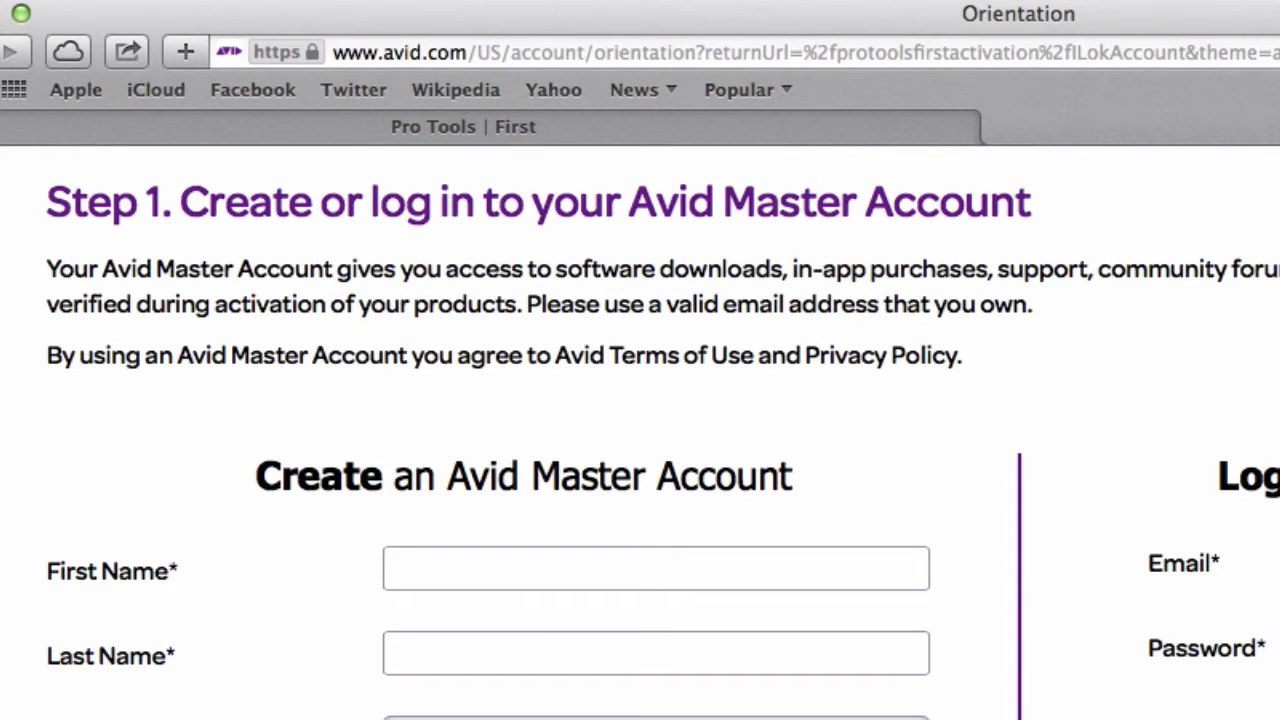
scroll(640, 430, "down", 10)
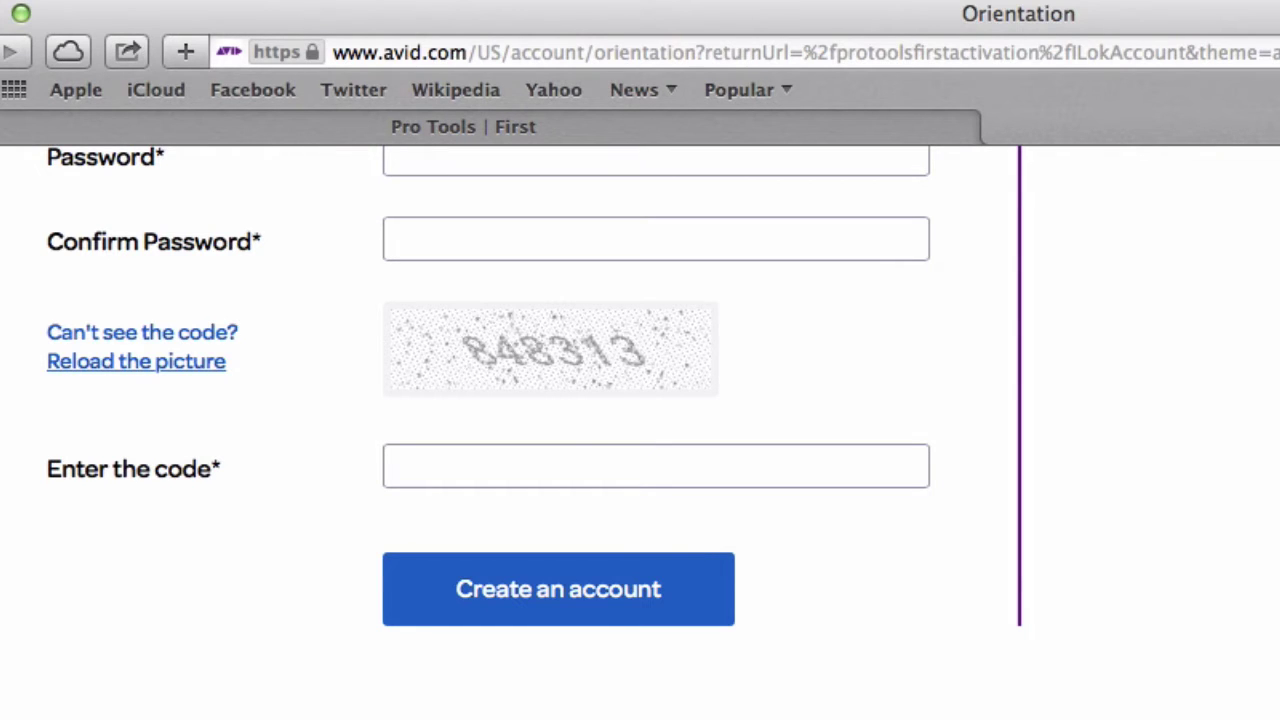
scroll(640, 430, "down", 3)
scroll(640, 430, "up", 10)
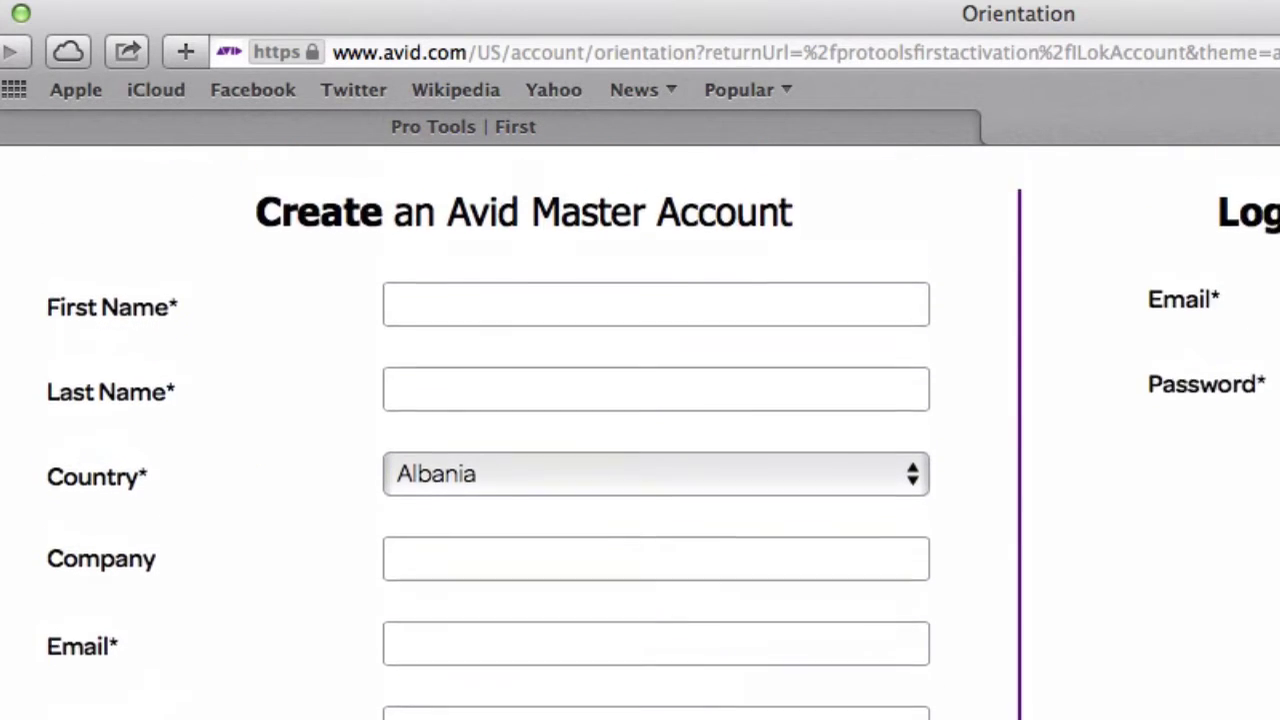
scroll(640, 450, "up", 2)
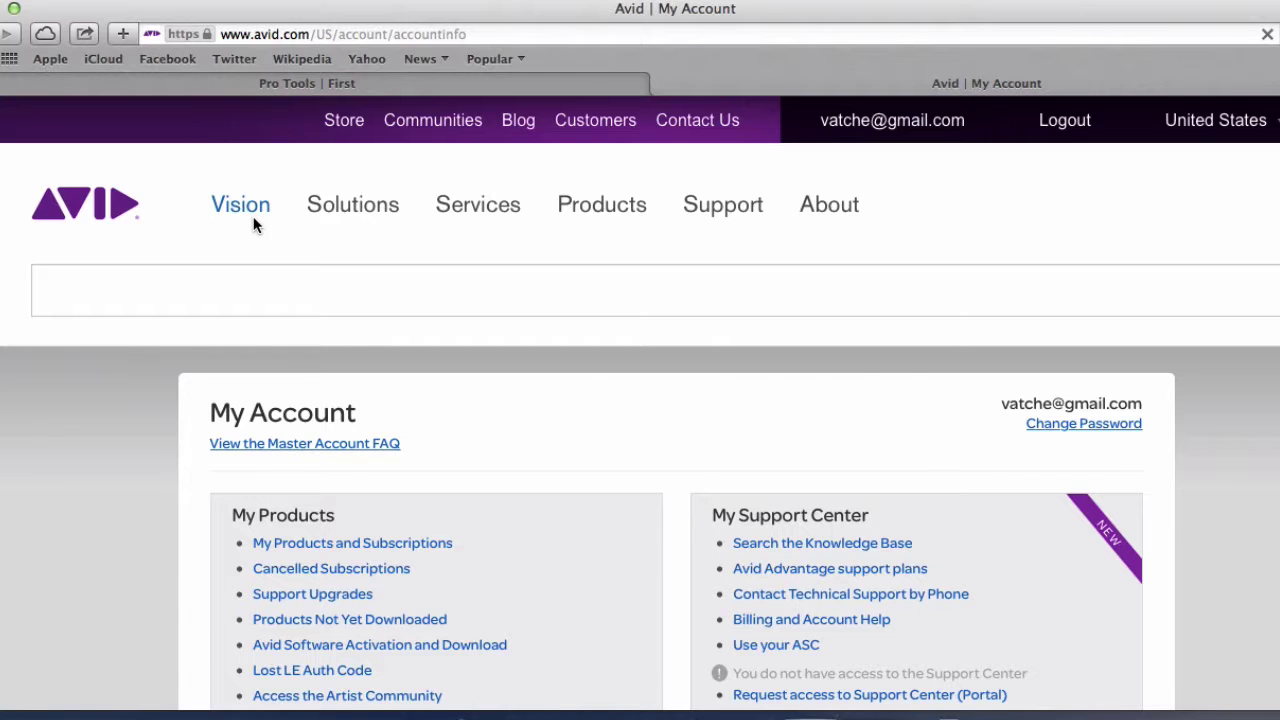
mouse_move(261, 233)
Step: Open My Products and Subscriptions on the Avid My Account page
scroll(116, 520, "down", 4)
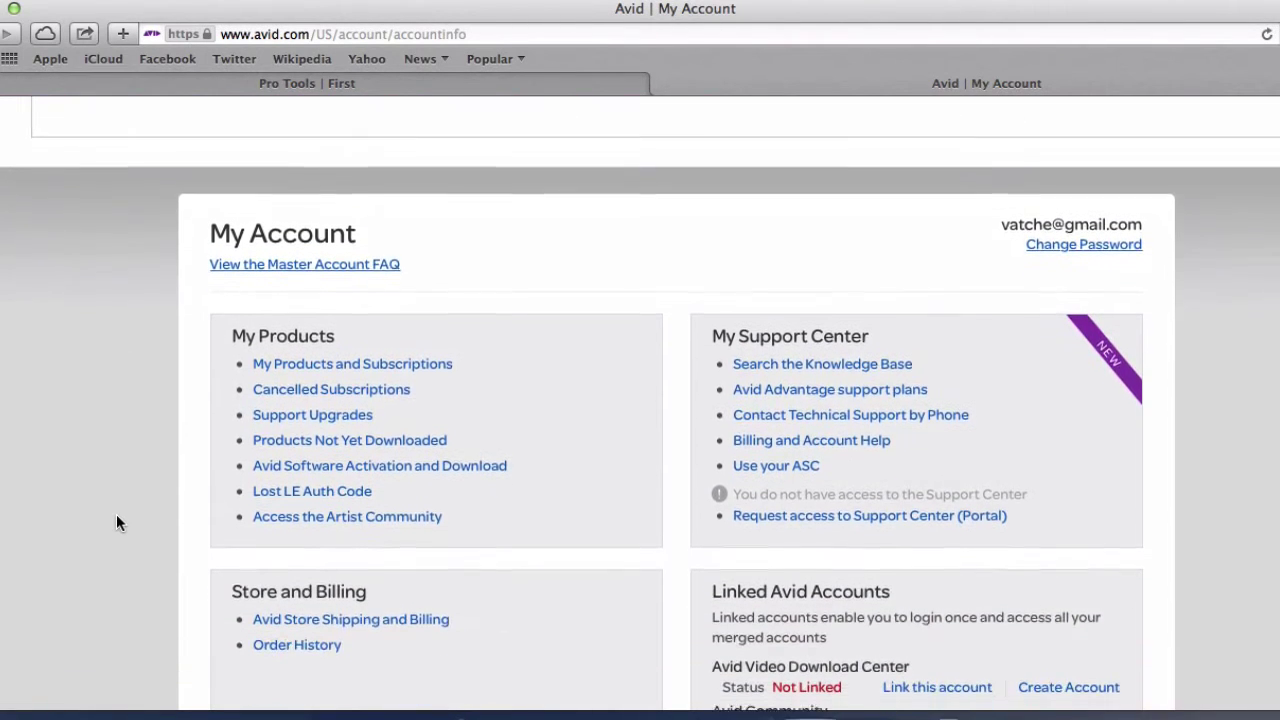
scroll(116, 520, "down", 1)
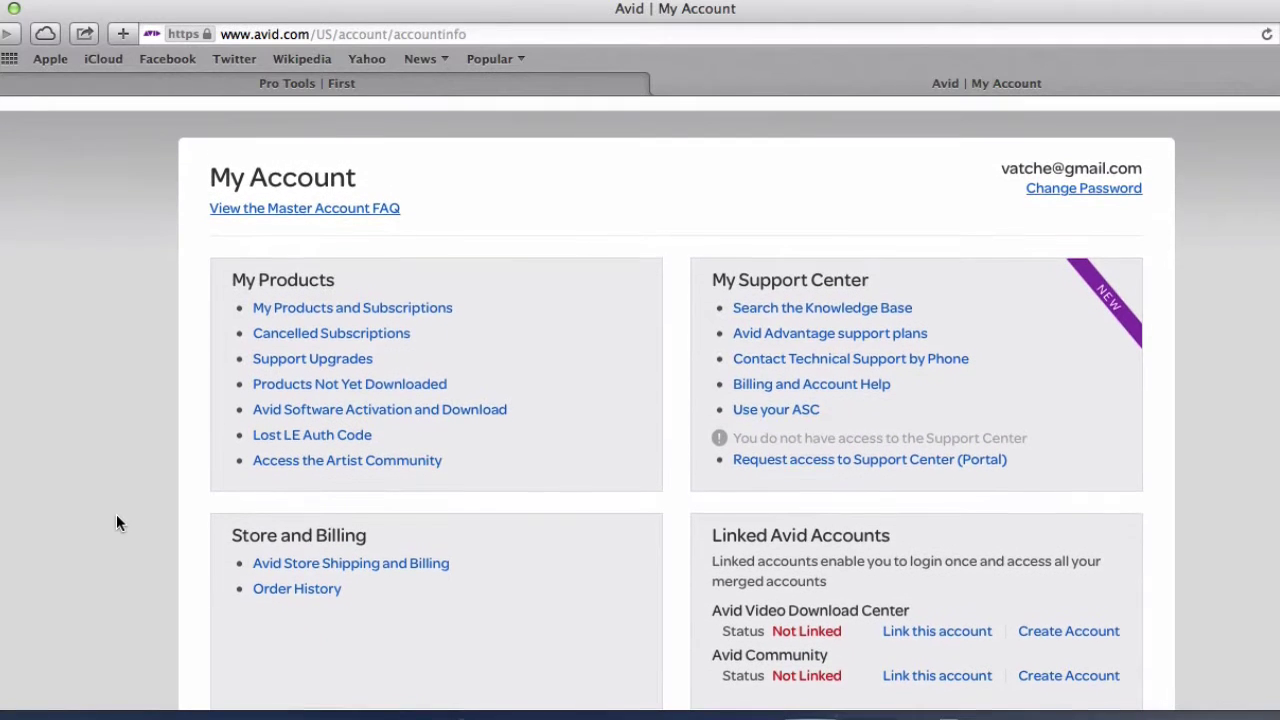
left_click(395, 318)
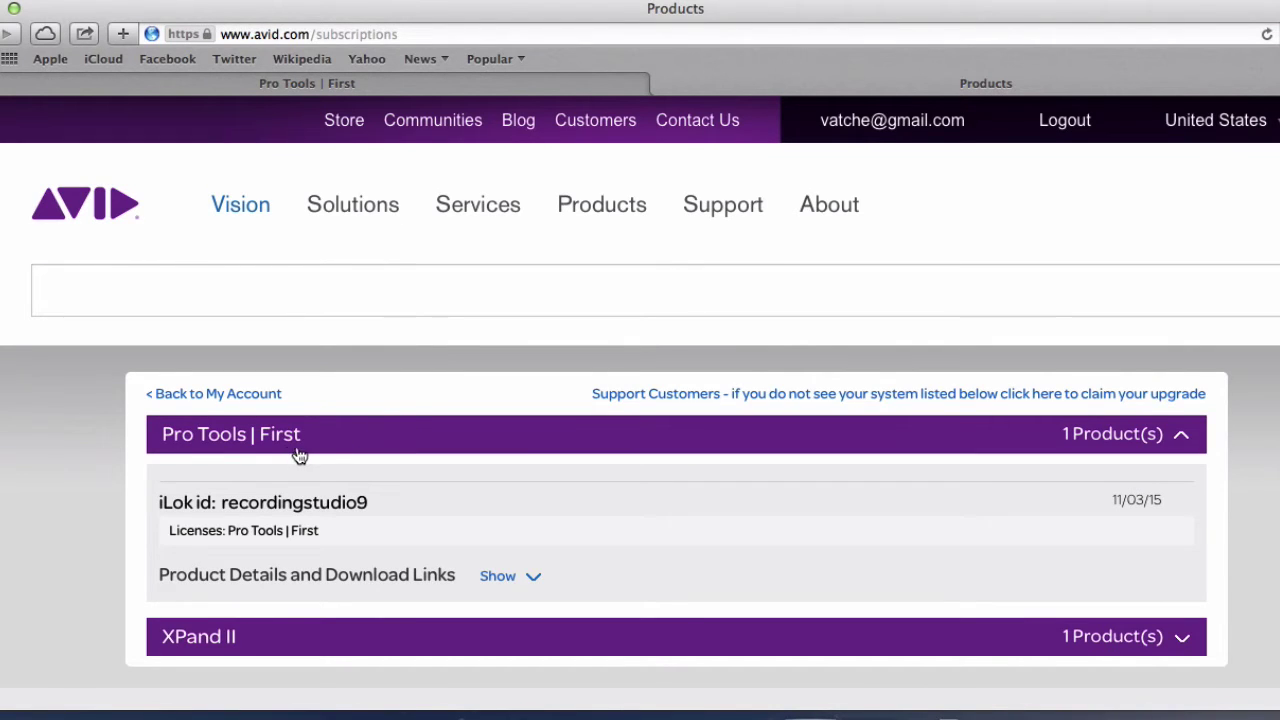
Step: Show the Product Details and Download Links for Pro Tools First 12.2.1
scroll(390, 497, "down", 1)
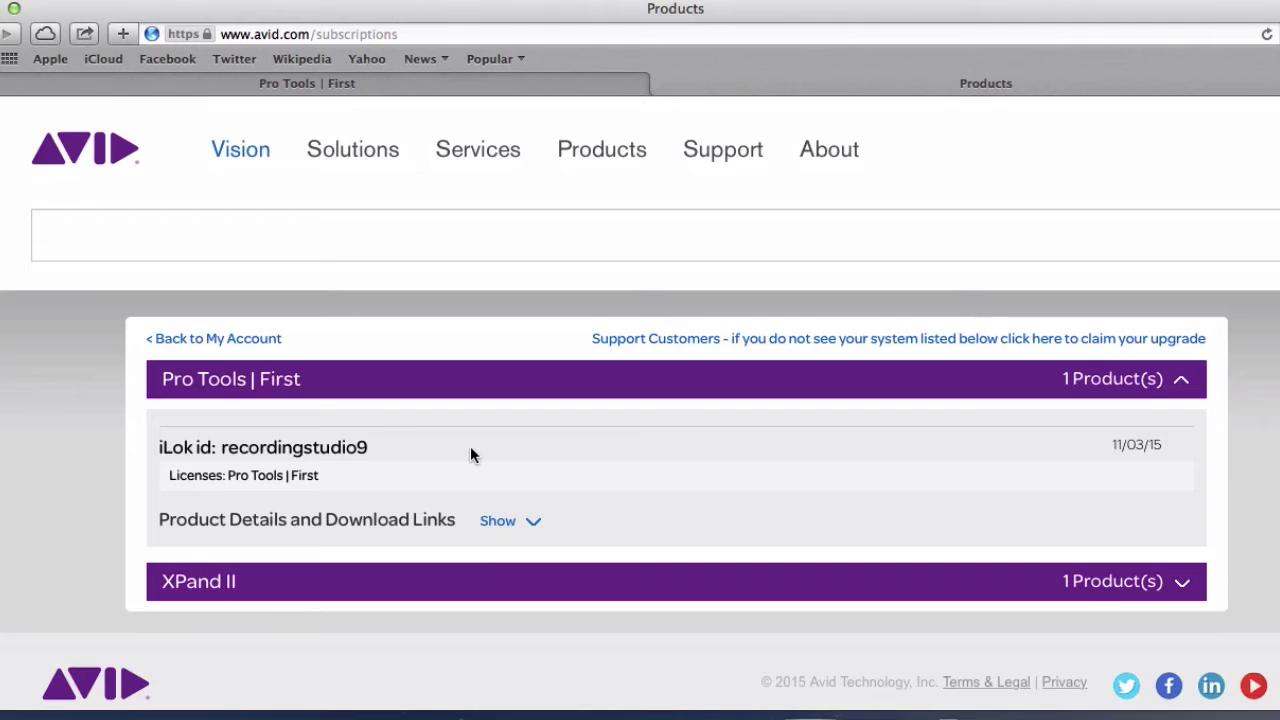
scroll(470, 450, "down", 2)
scroll(471, 455, "down", 1)
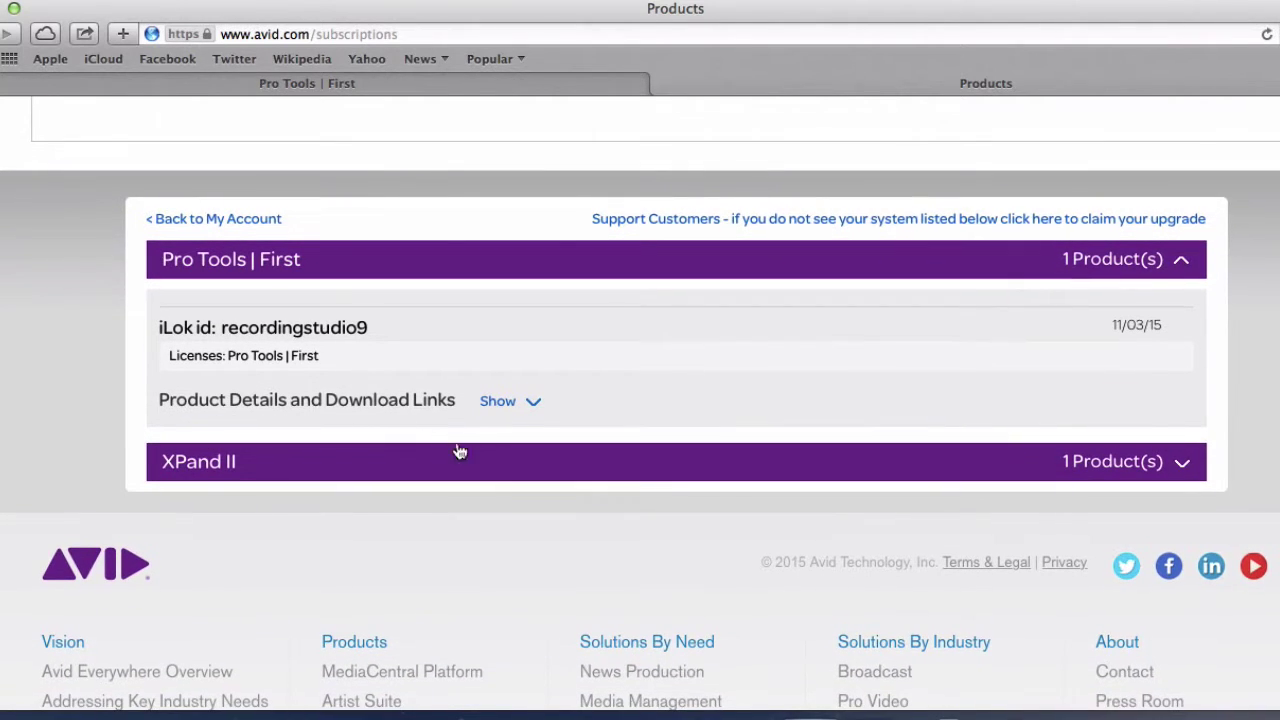
left_click(503, 405)
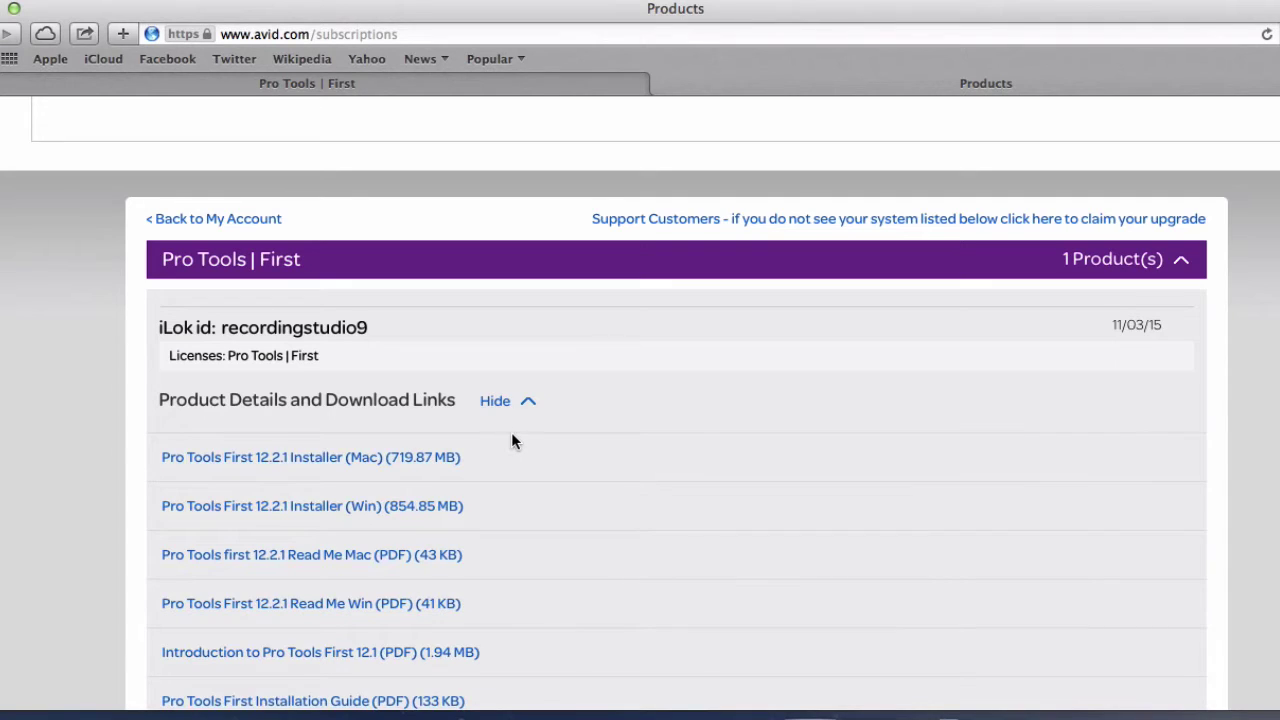
scroll(511, 435, "down", 4)
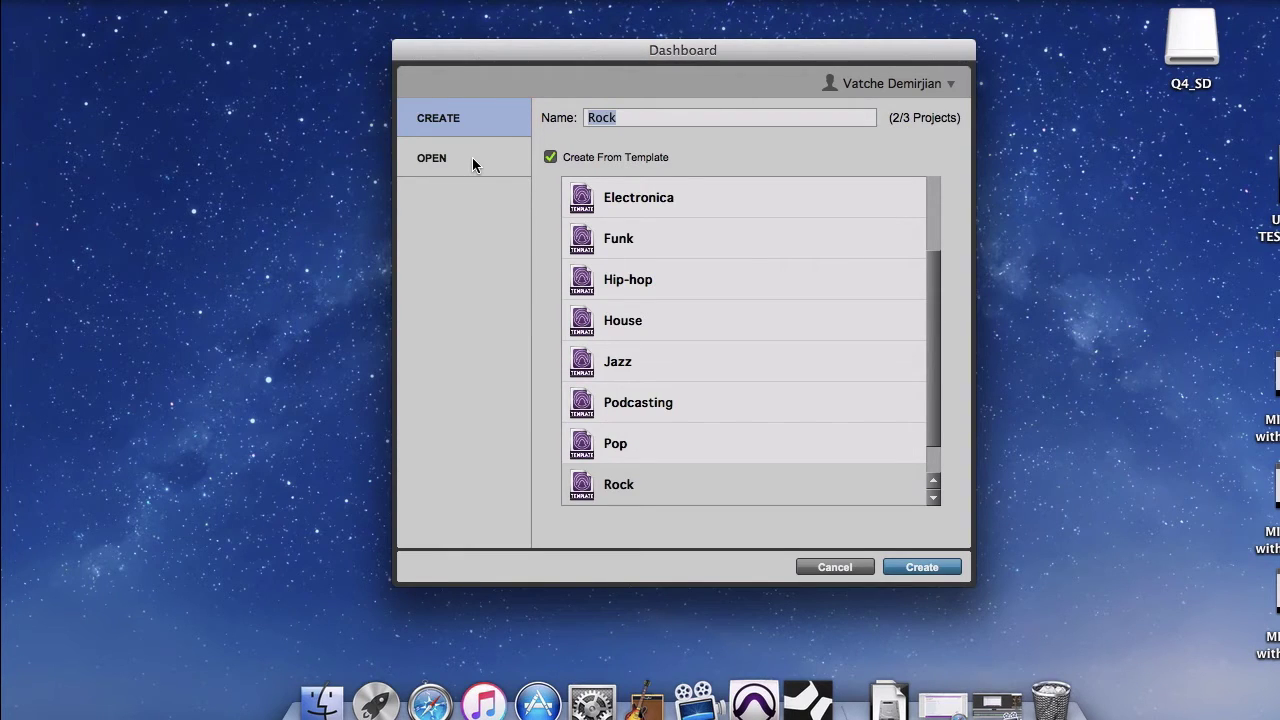
Step: Browse the saved Pop and Rock projects, switching between the Dashboard's OPEN and CREATE lists
left_click(446, 163)
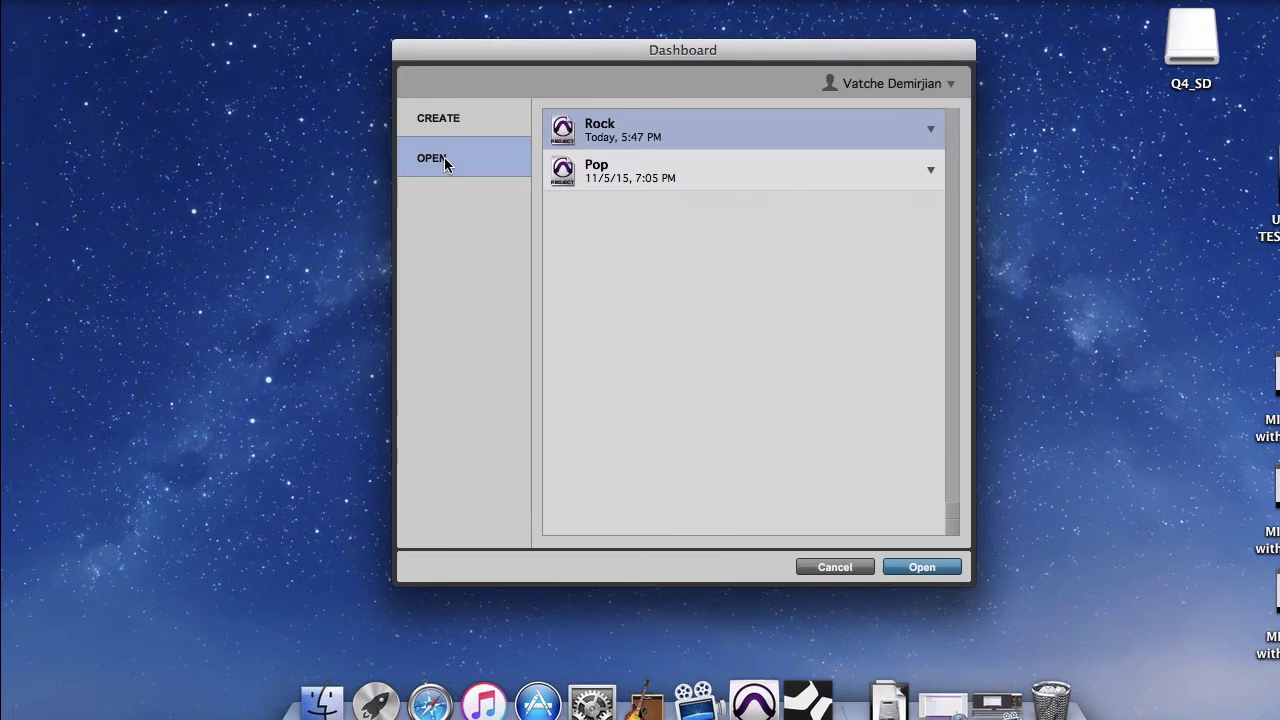
left_click(603, 180)
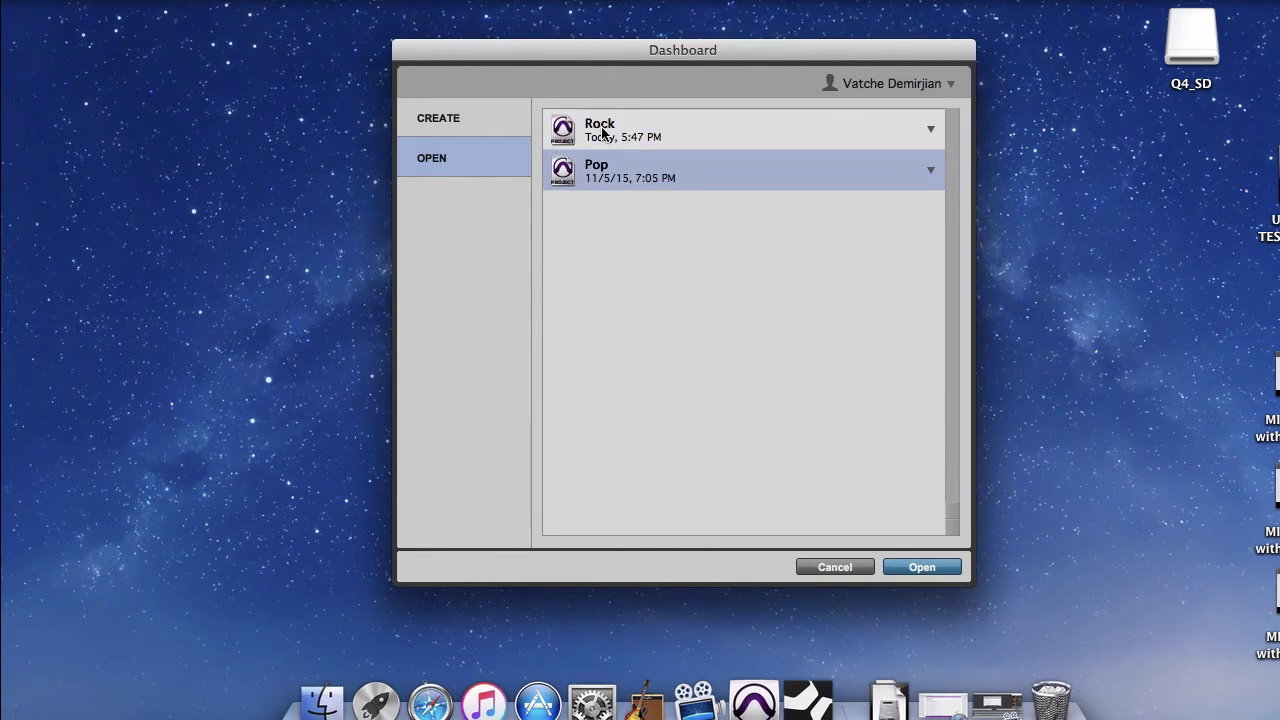
left_click(603, 131)
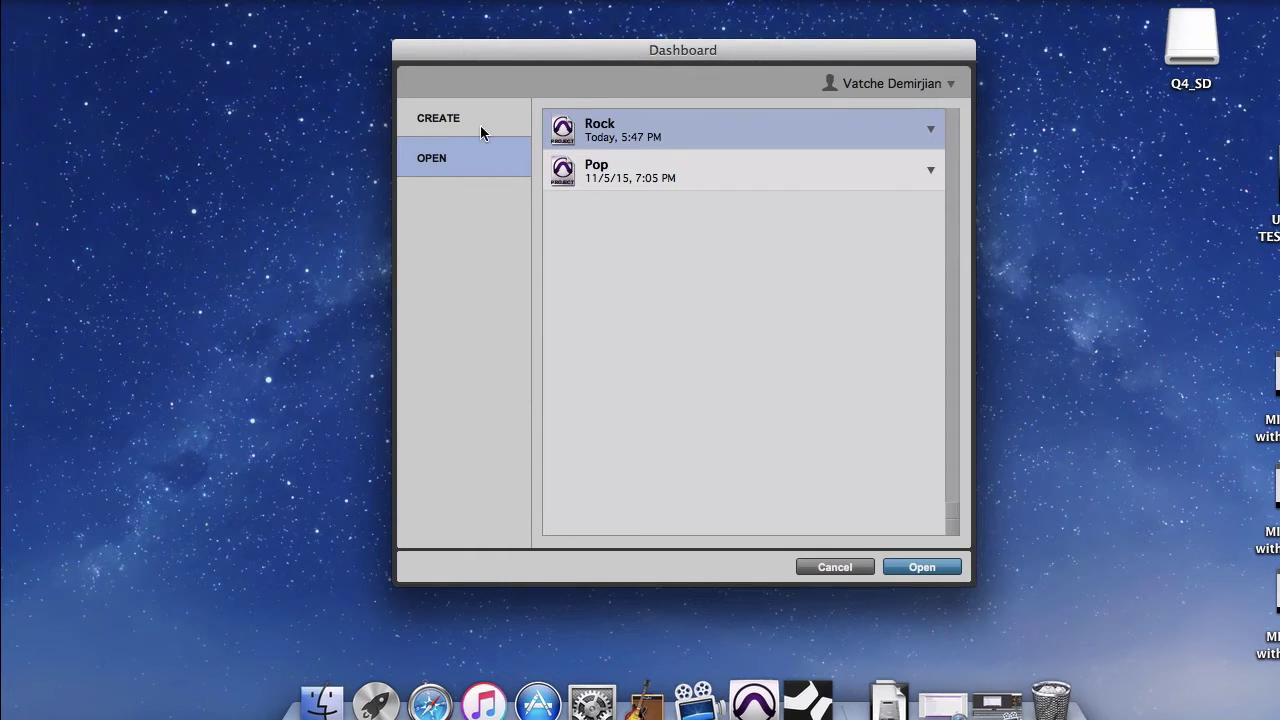
left_click(442, 119)
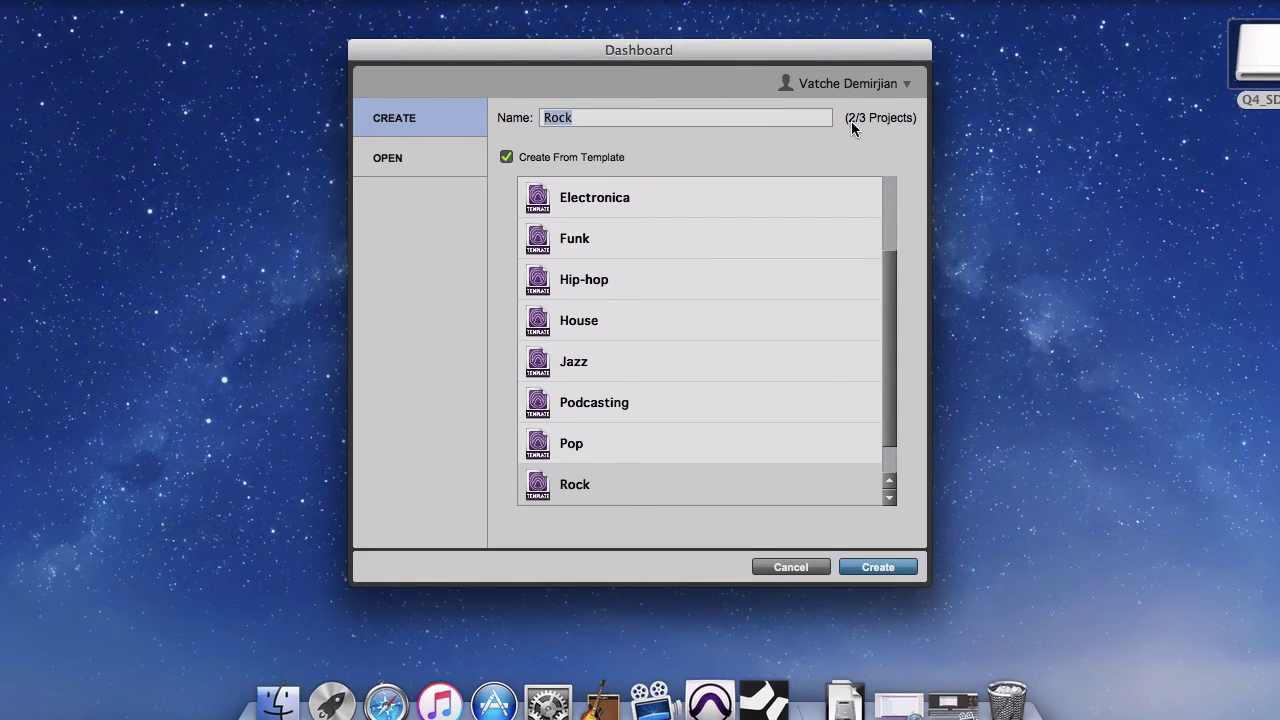
left_click(390, 158)
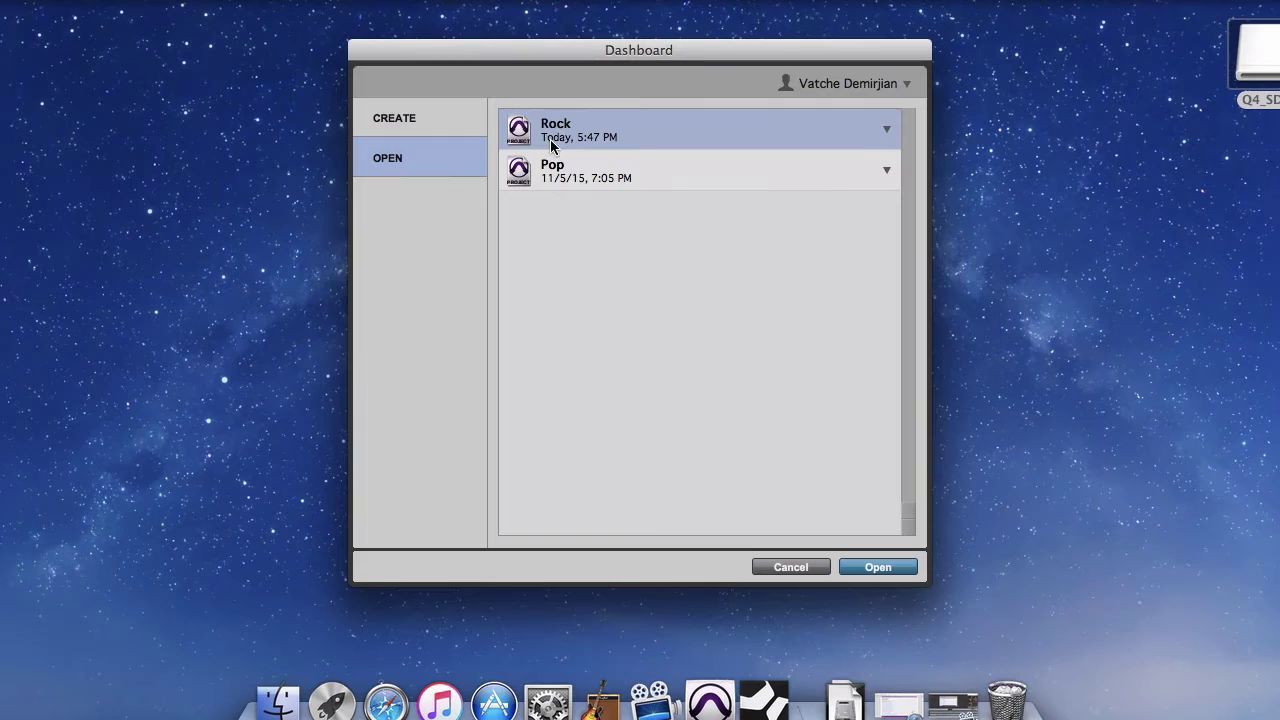
left_click(390, 118)
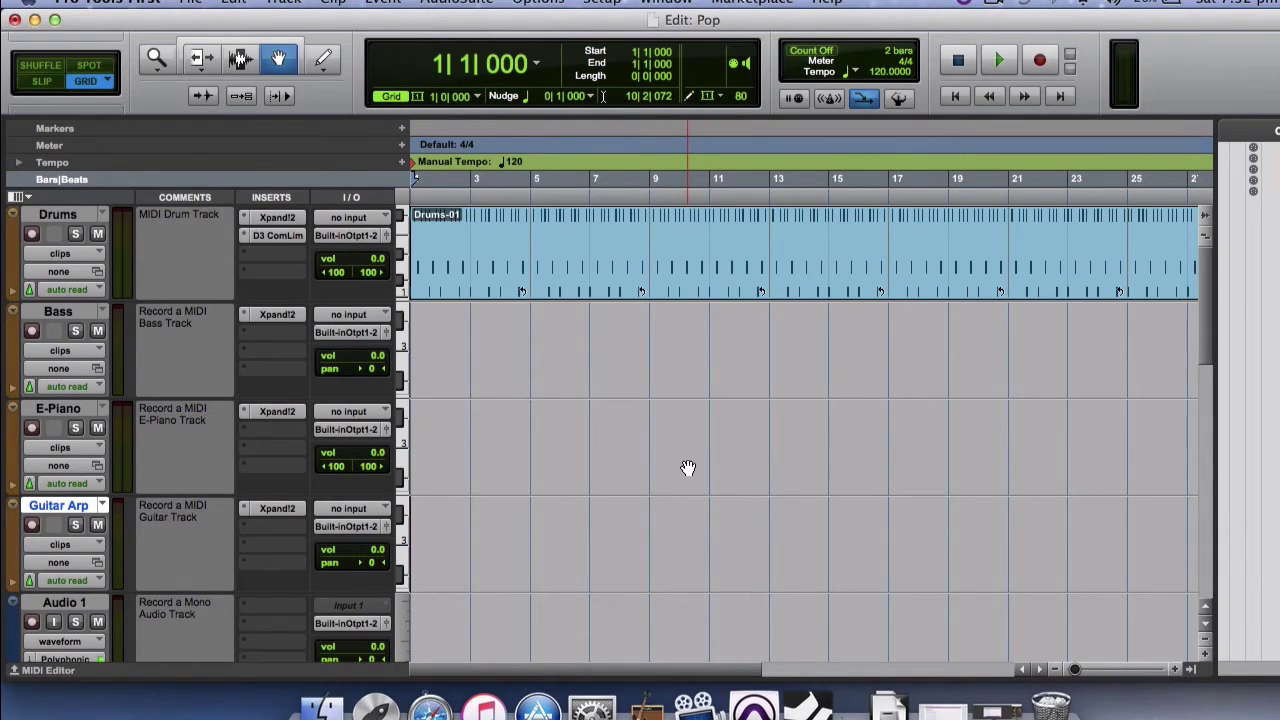
Step: Scroll the Pop session's track list back up so the Drums track and Drums-01 clip show
scroll(688, 467, "down", 5)
scroll(688, 467, "down", 4)
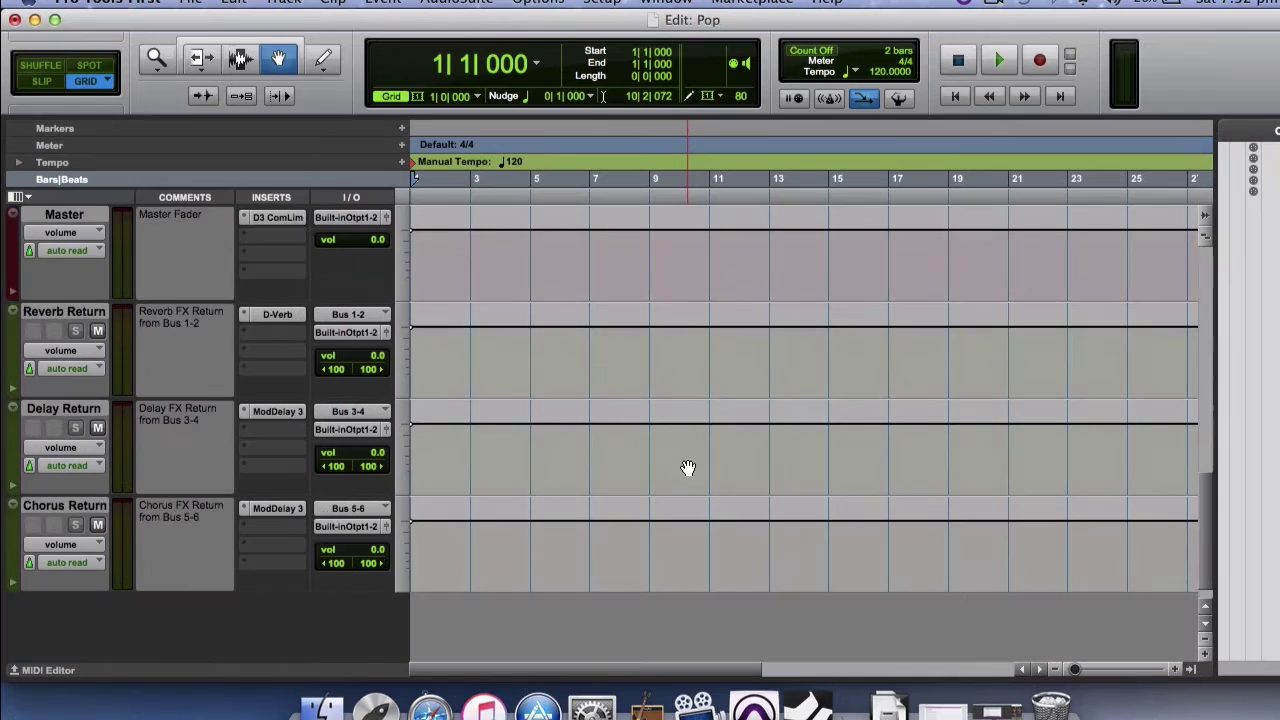
scroll(688, 467, "up", 10)
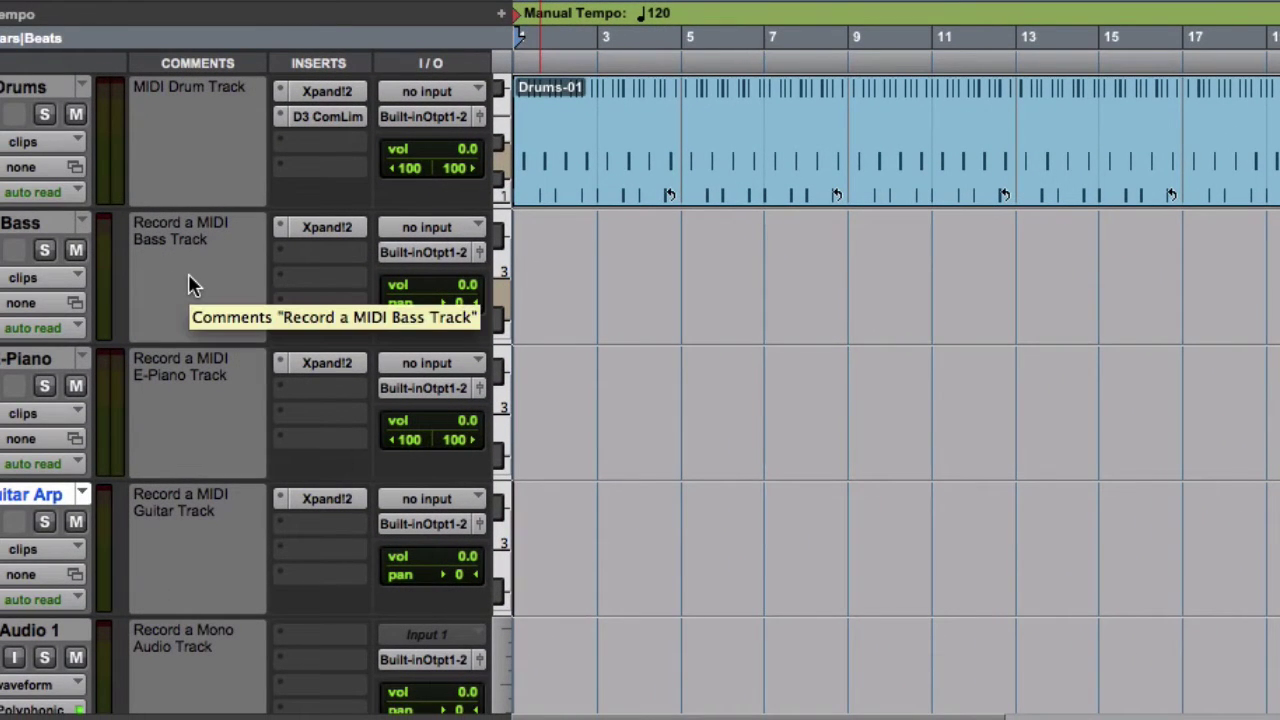
scroll(190, 278, "down", 6)
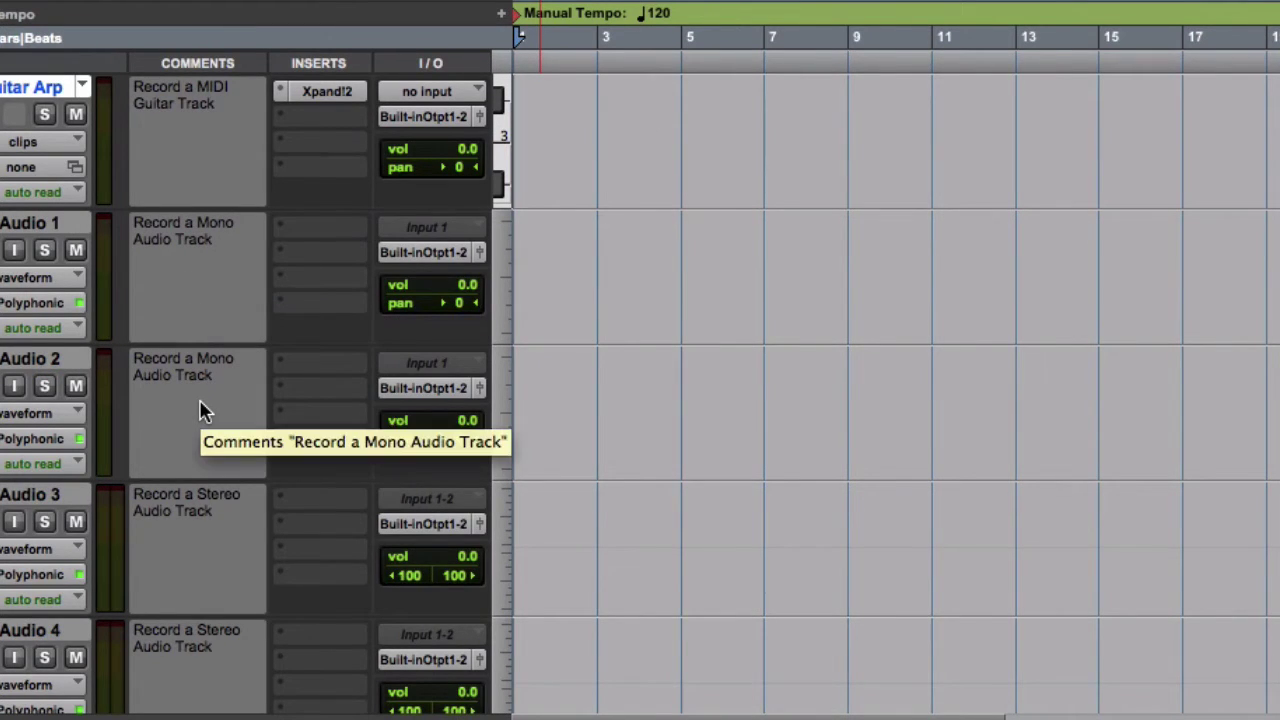
scroll(200, 410, "down", 8)
scroll(200, 410, "down", 5)
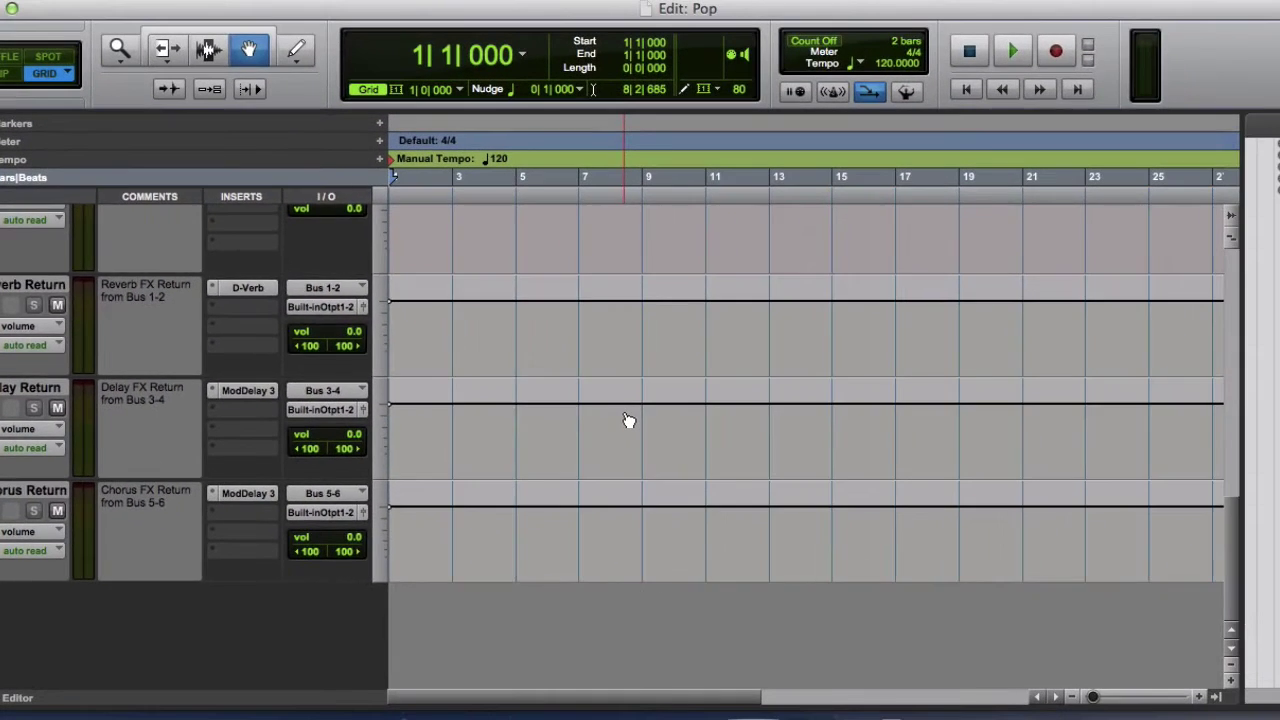
scroll(830, 363, "up", 10)
scroll(628, 420, "up", 5)
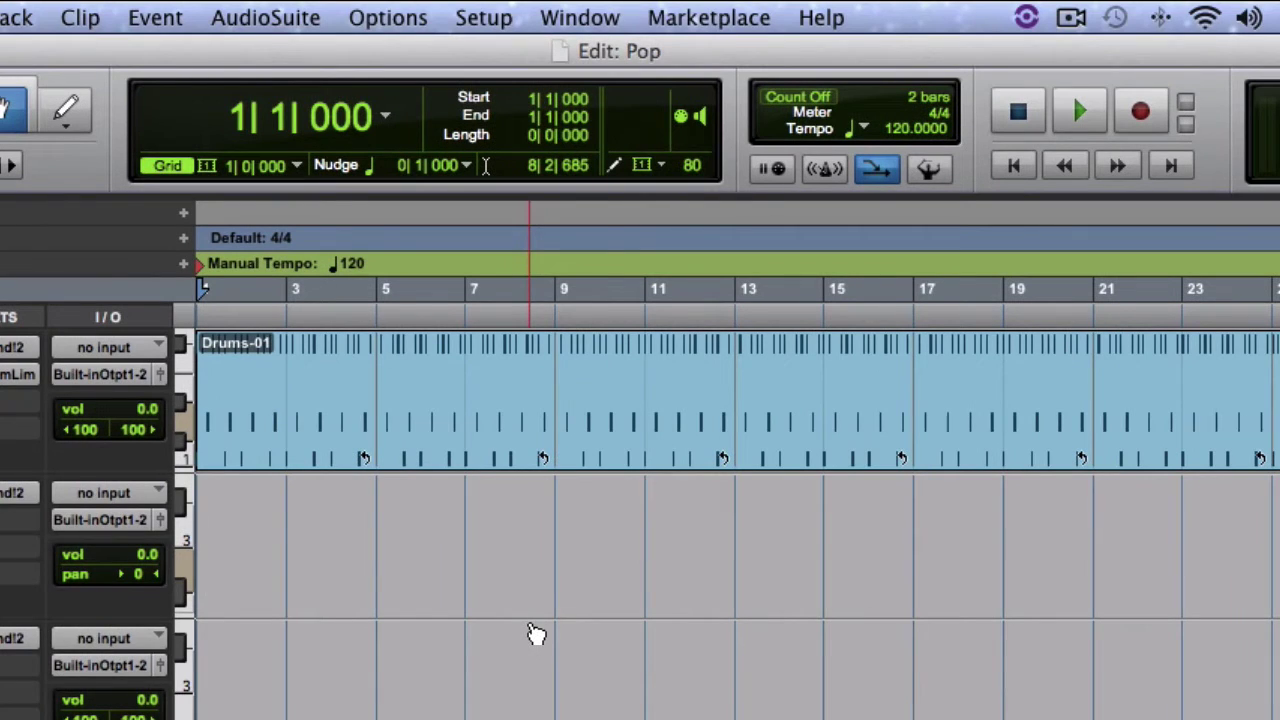
left_click(705, 20)
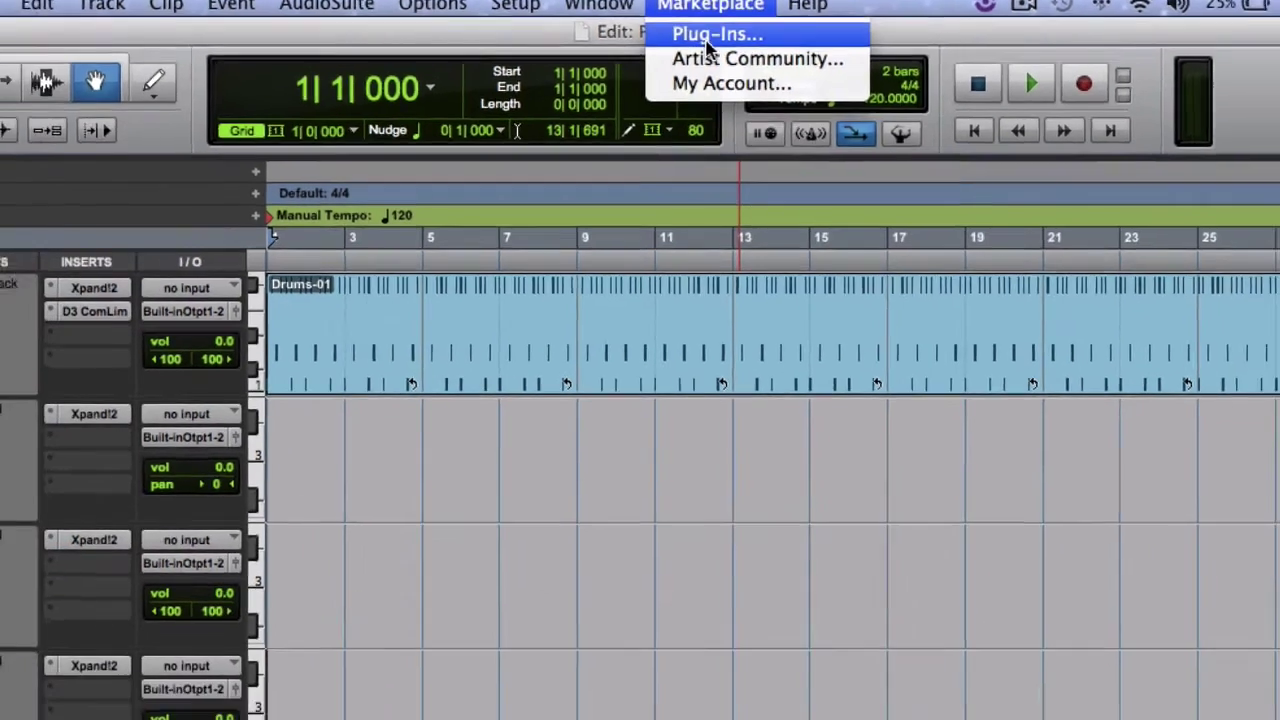
left_click(707, 42)
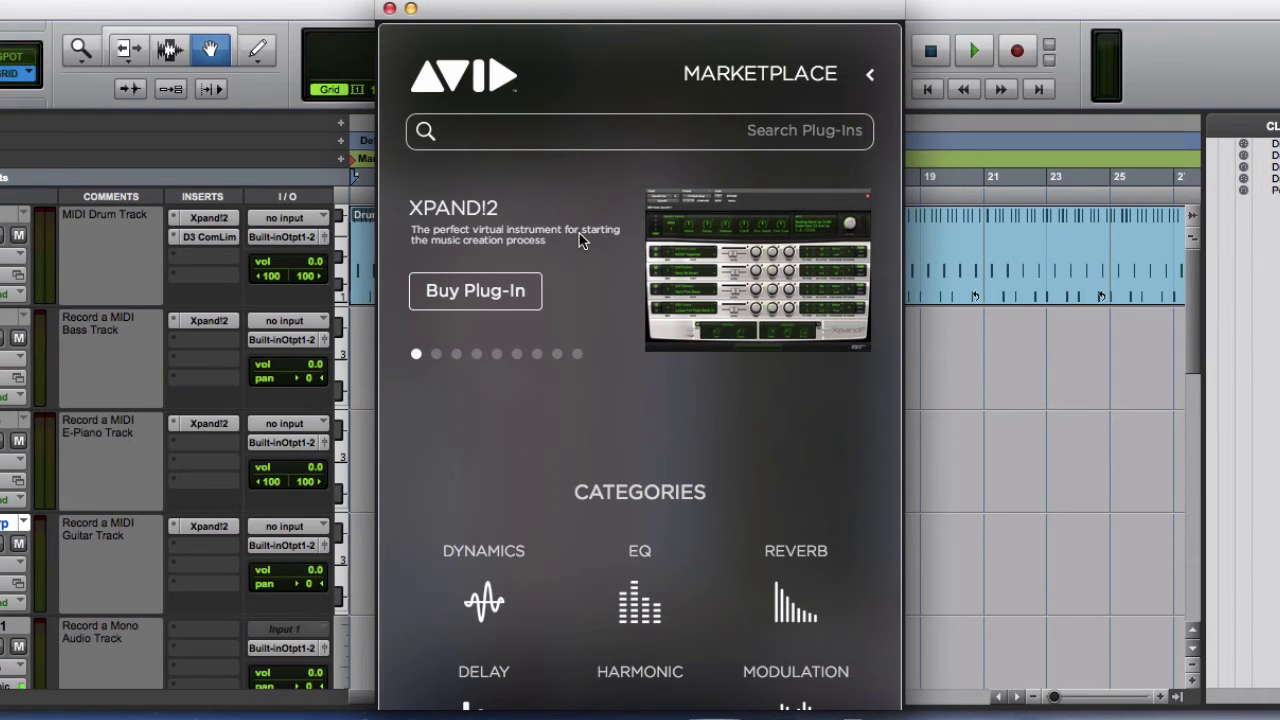
scroll(634, 390, "down", 4)
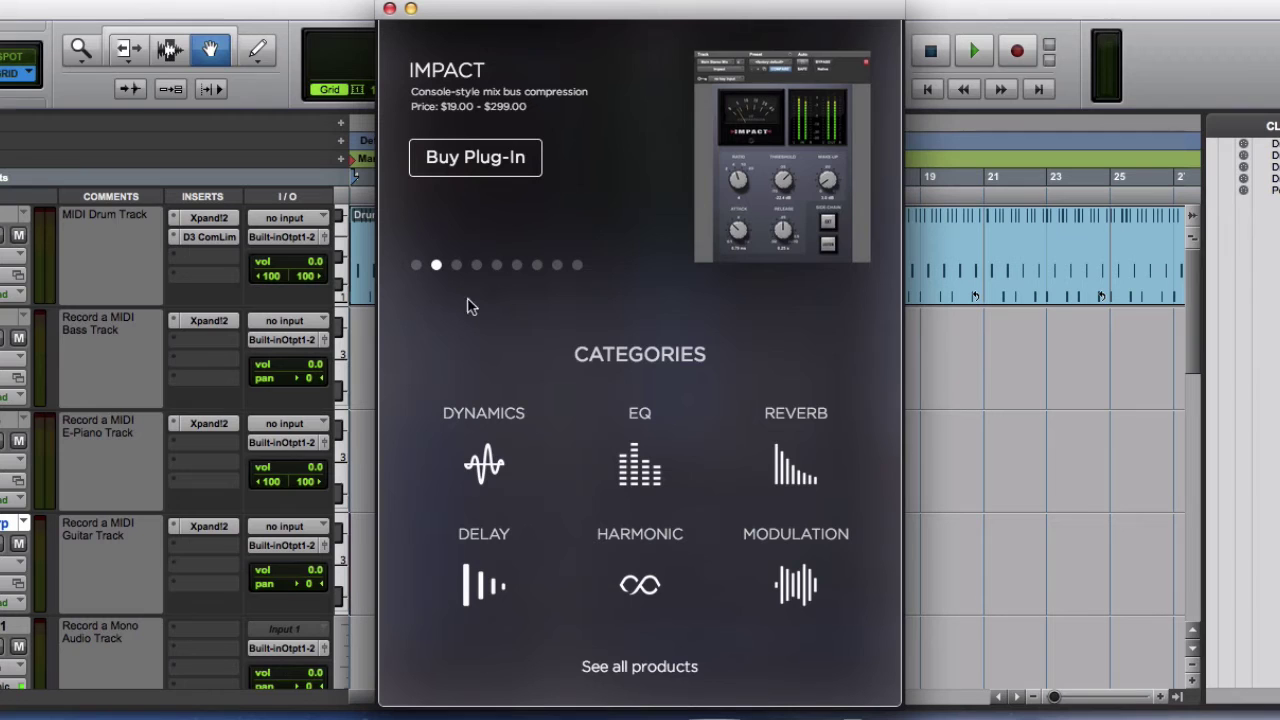
left_click(415, 266)
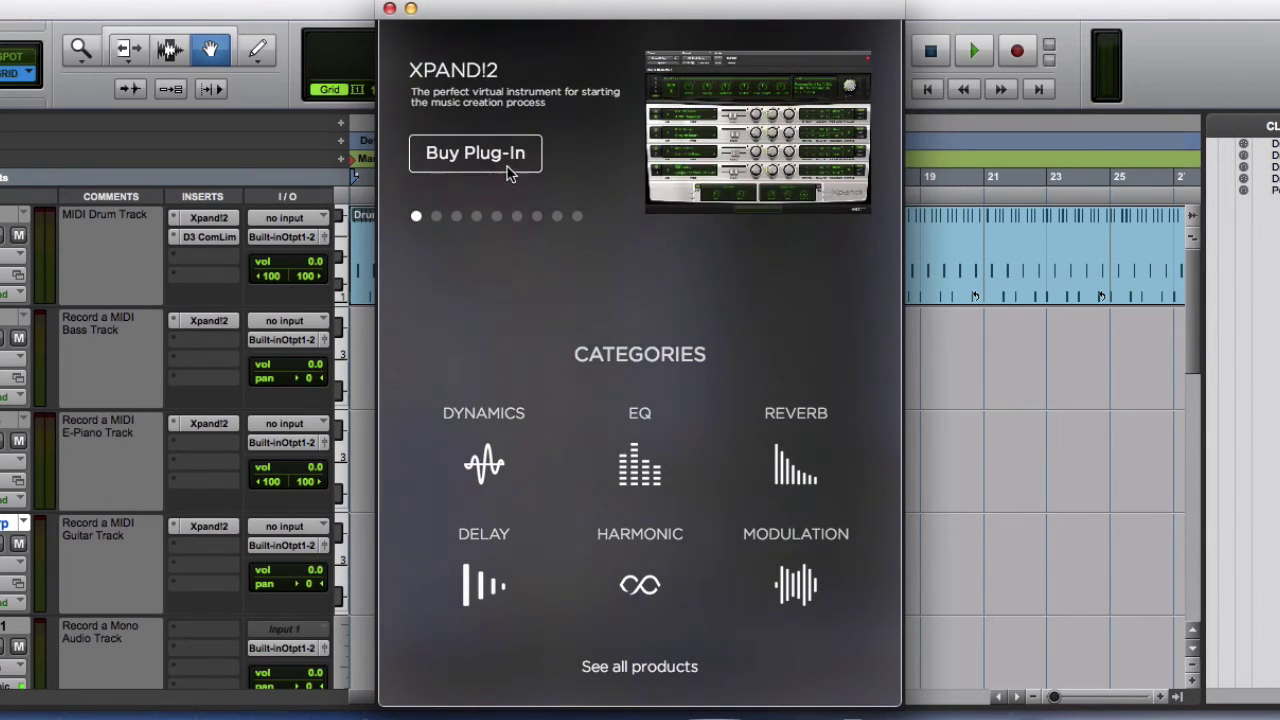
scroll(573, 172, "up", 3)
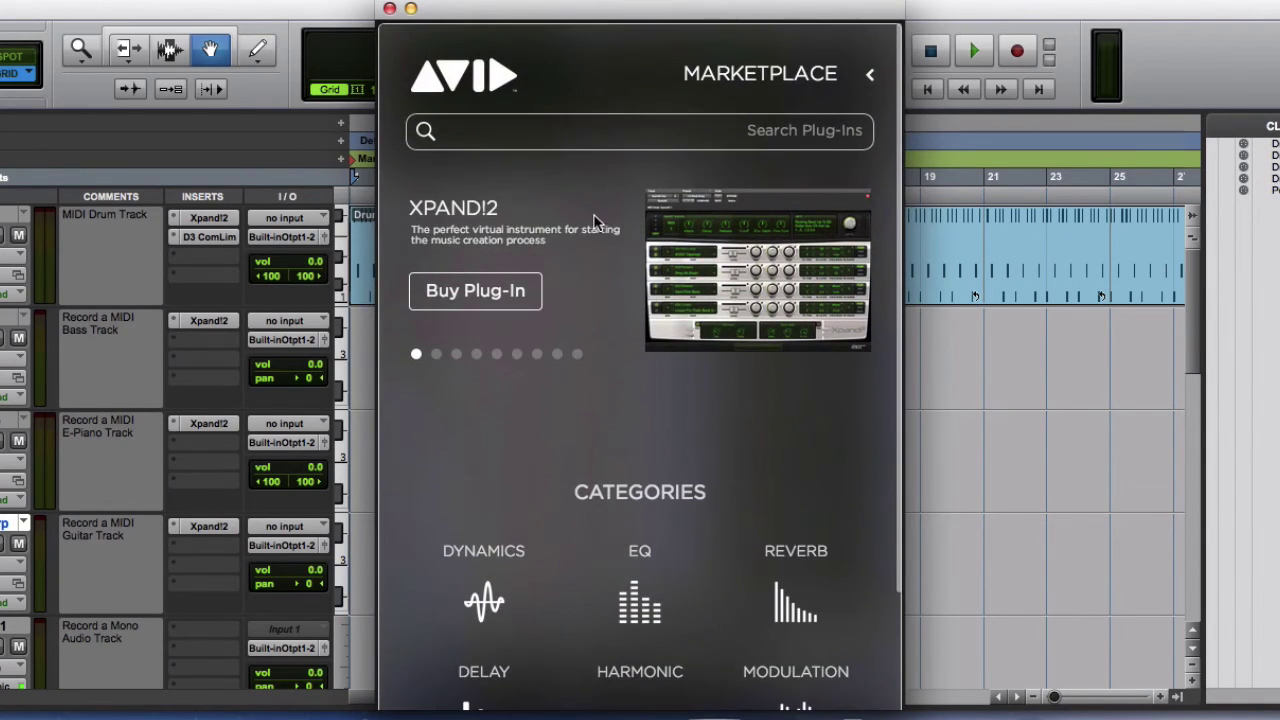
left_click(479, 298)
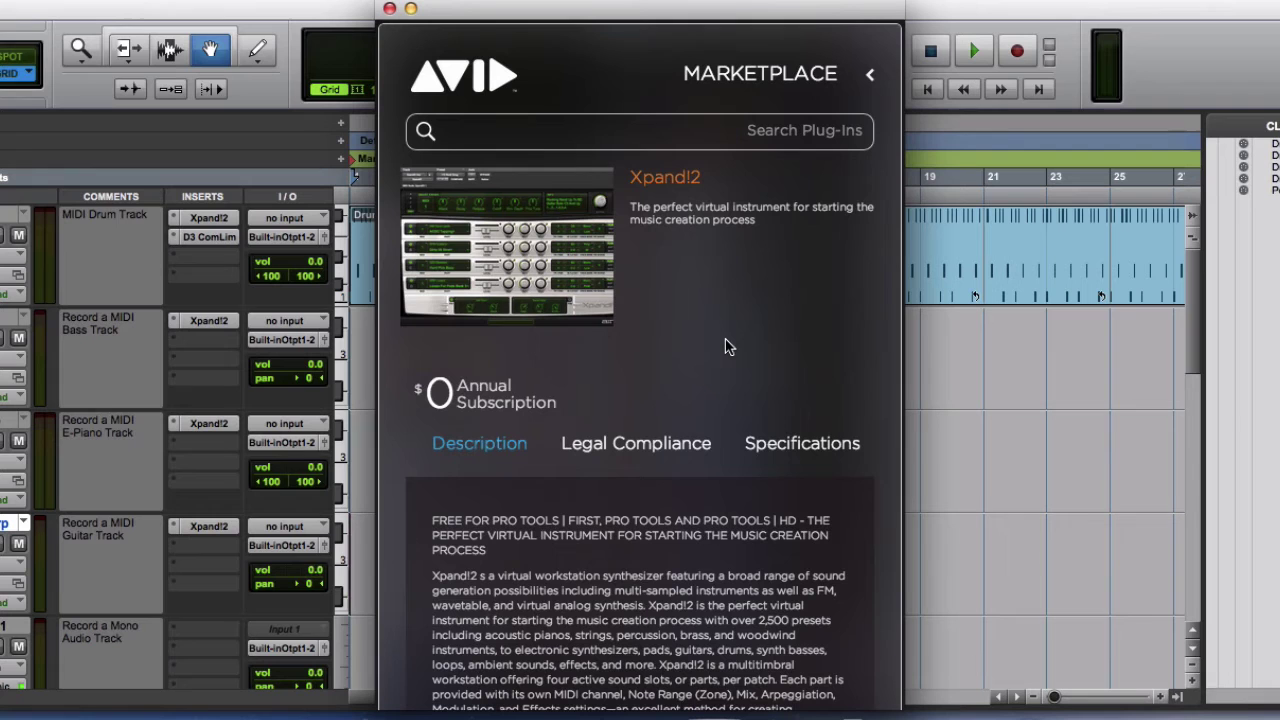
left_click(390, 9)
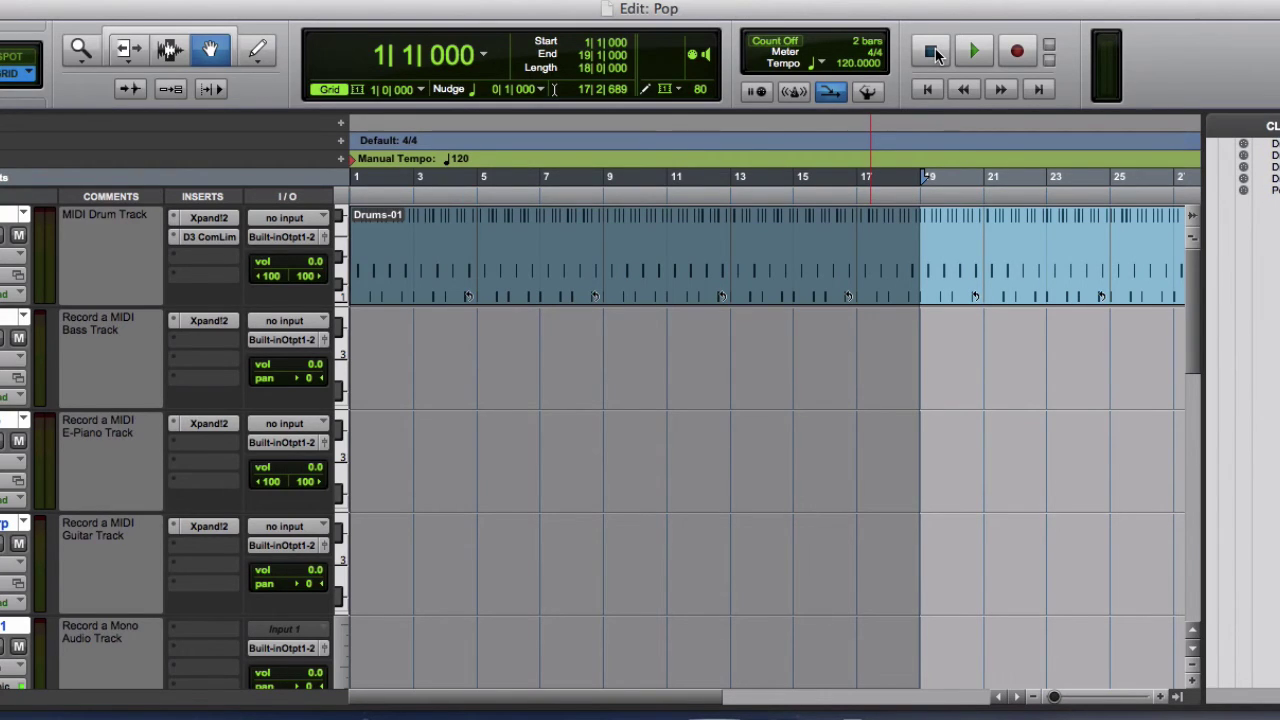
Step: Stop playback, inspect the drum track's Xpand!2 Pop Kit + Percussion, then close it
key("space")
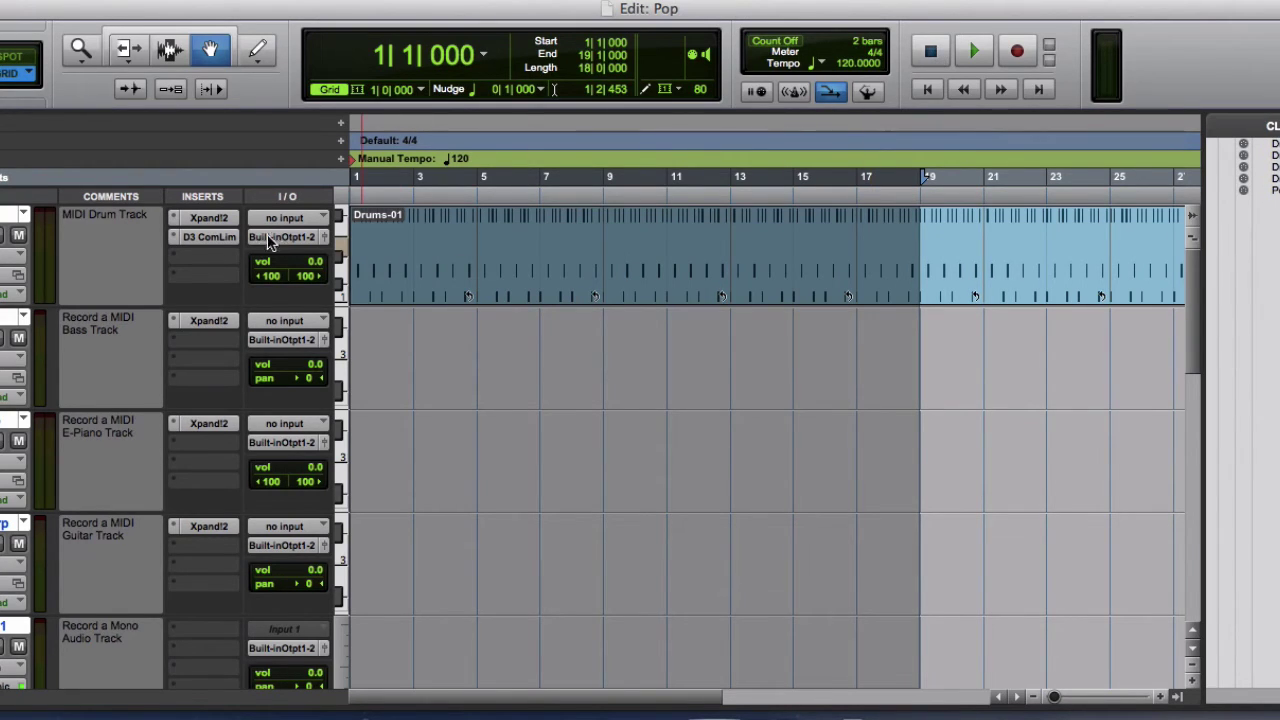
left_click(210, 221)
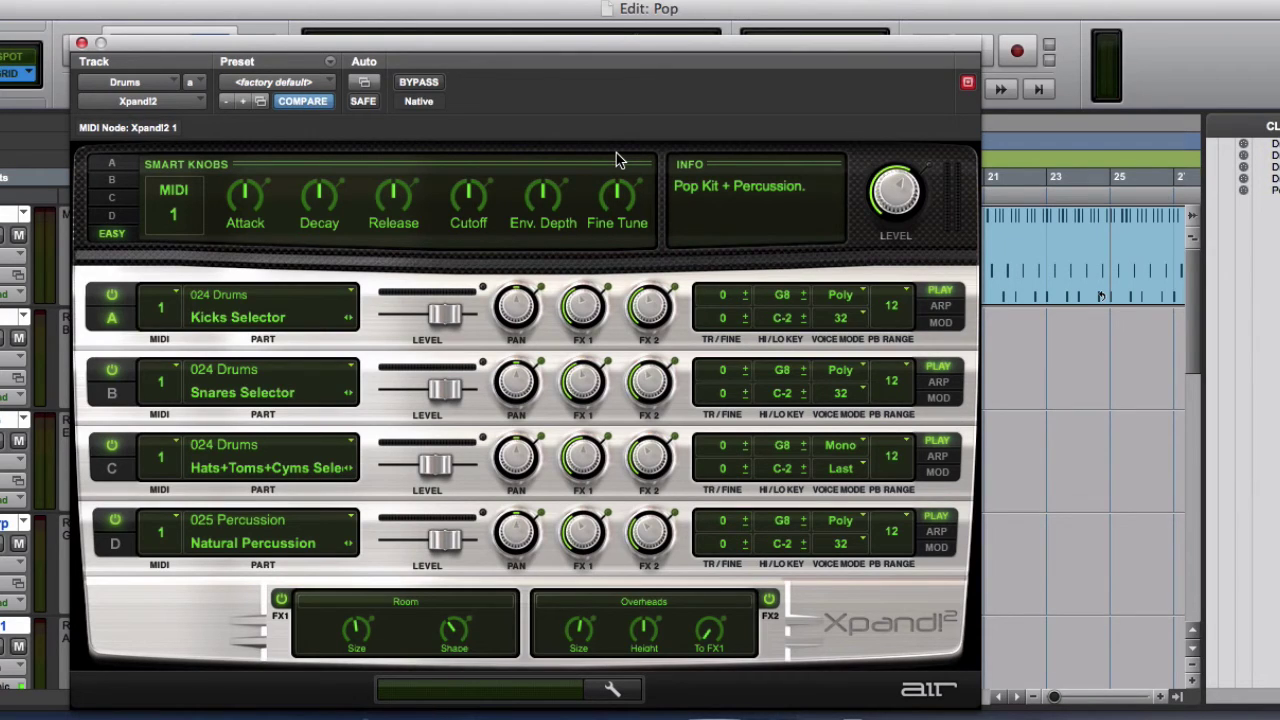
left_click(82, 45)
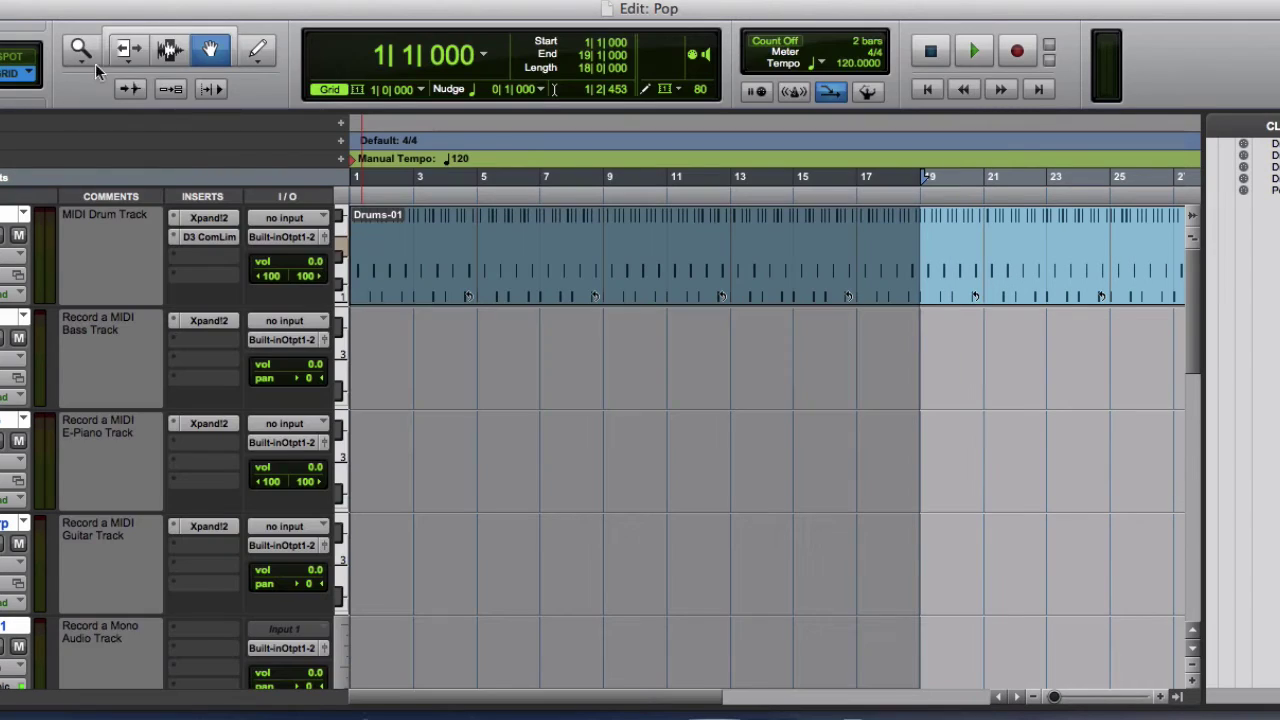
Step: Play the Pop session and inspect the drum track's Drum Comp compressor before closing it
left_click(976, 53)
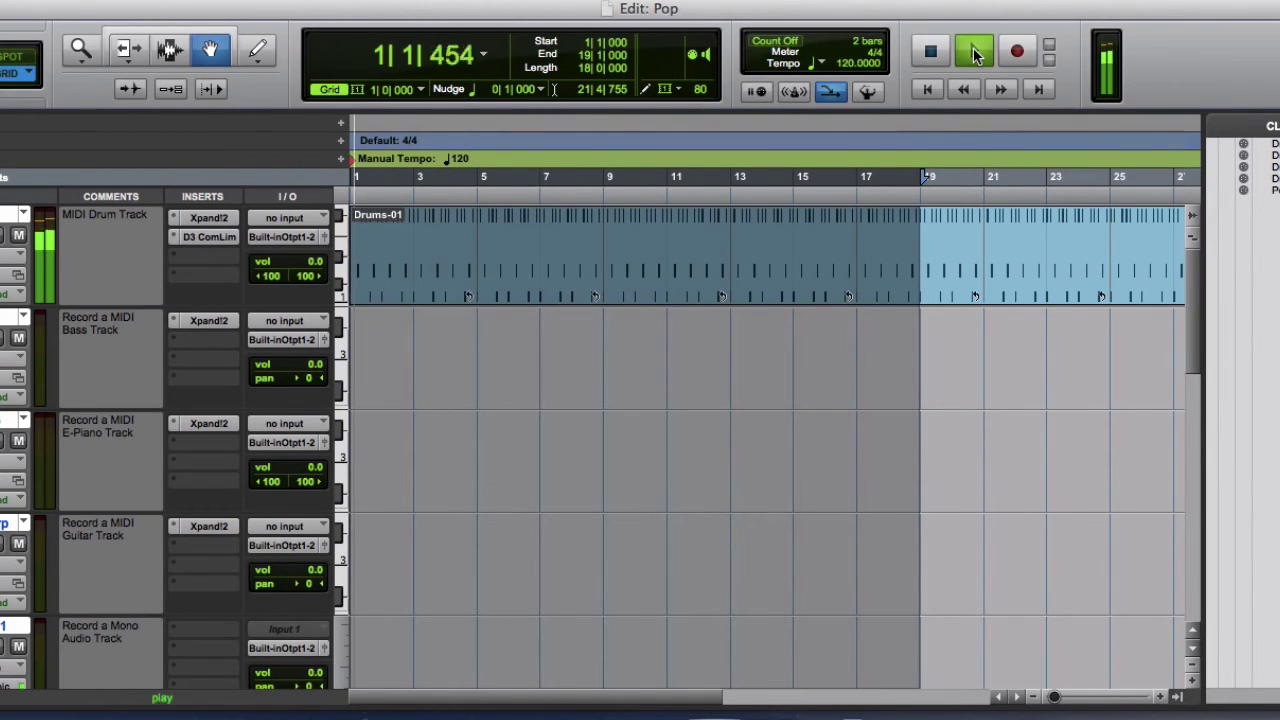
left_click(209, 241)
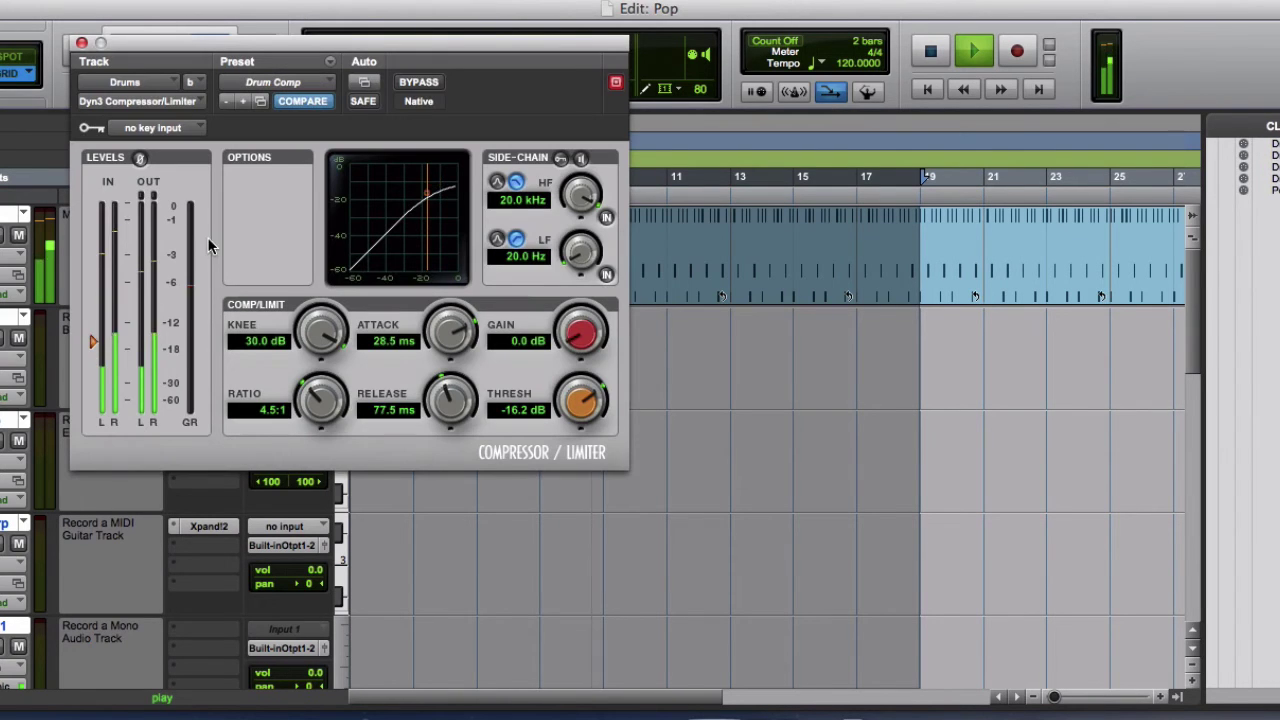
left_click_drag(446, 54, 687, 54)
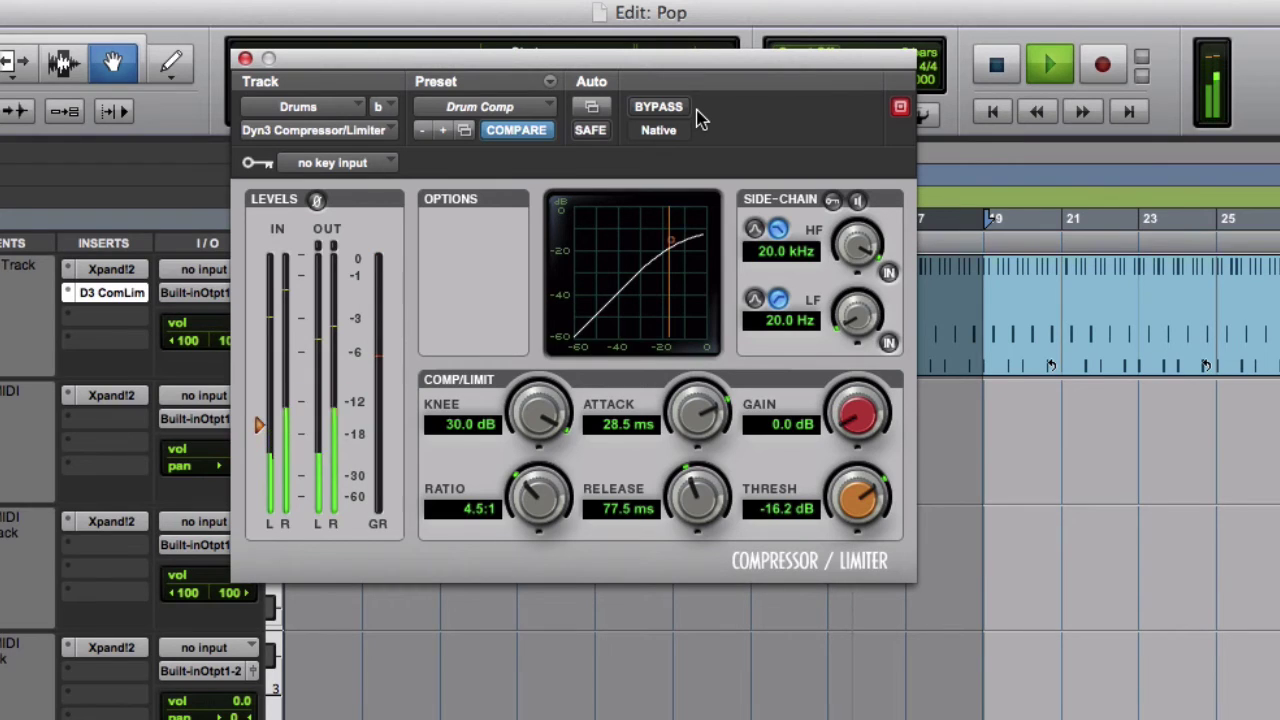
left_click(245, 58)
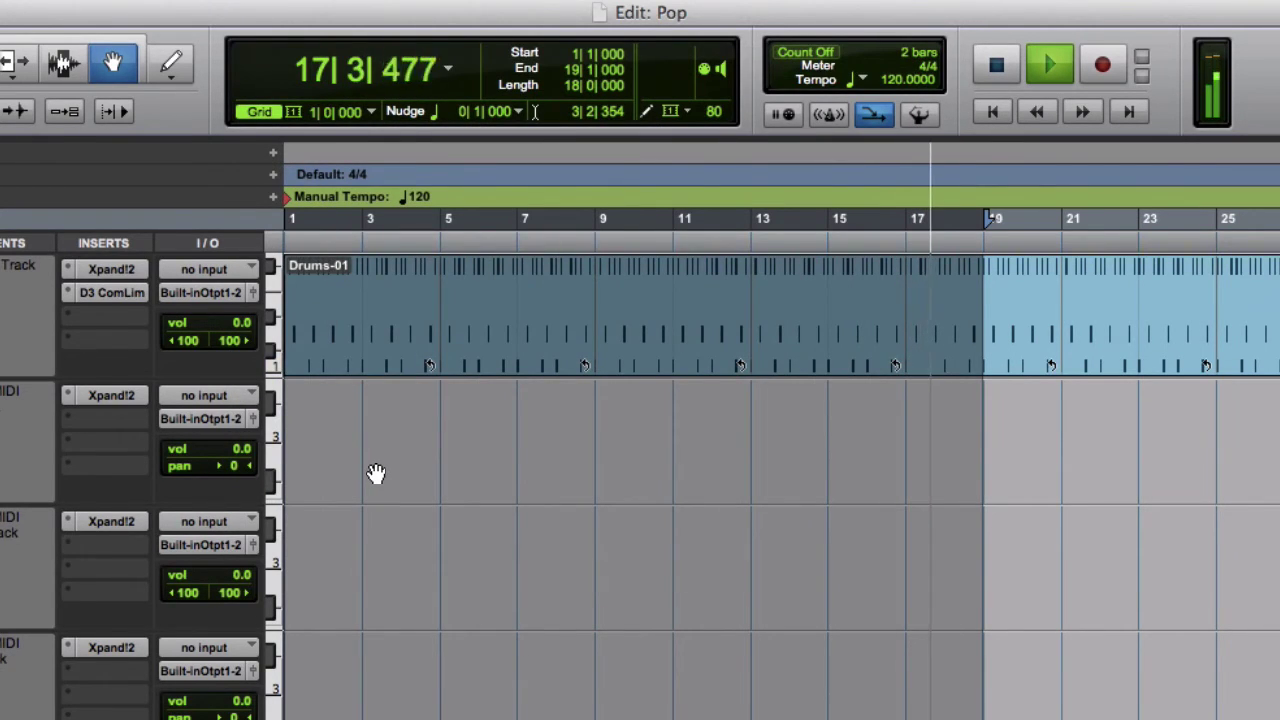
Step: View the return tracks, then stop and restart playback from bar 1
scroll(375, 473, "down", 3)
scroll(375, 473, "down", 5)
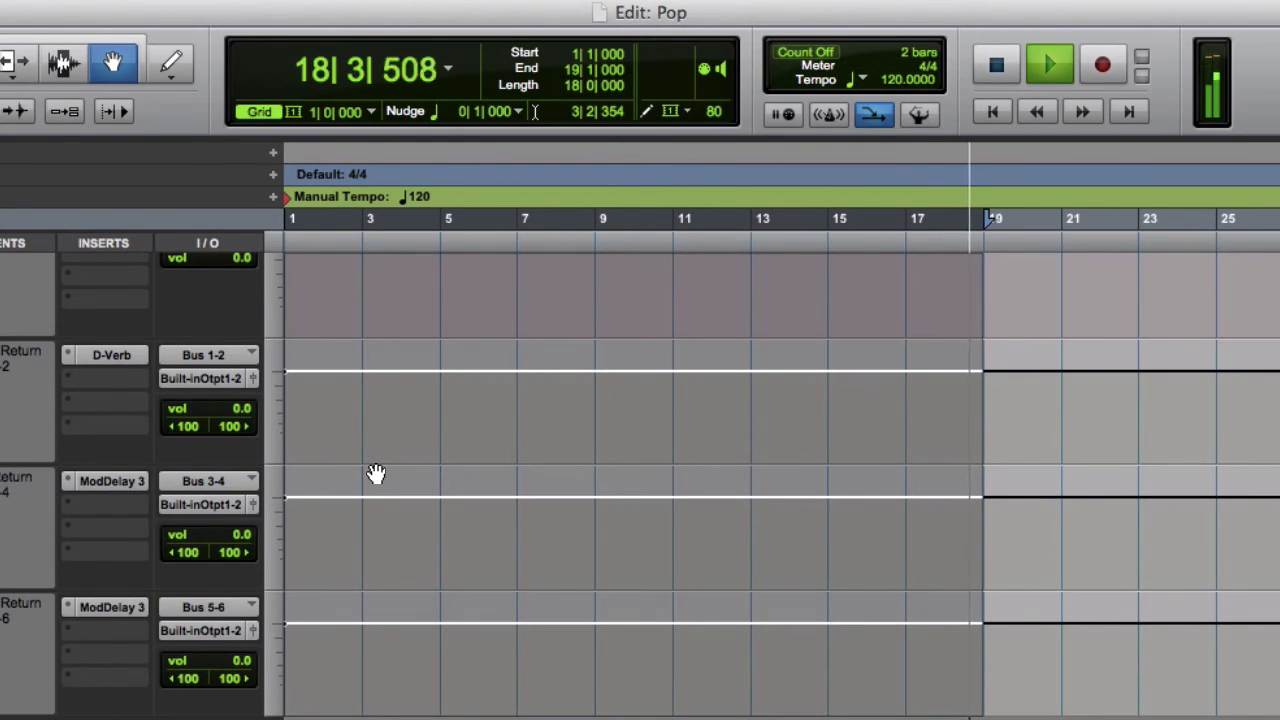
key("space")
scroll(375, 473, "up", 1)
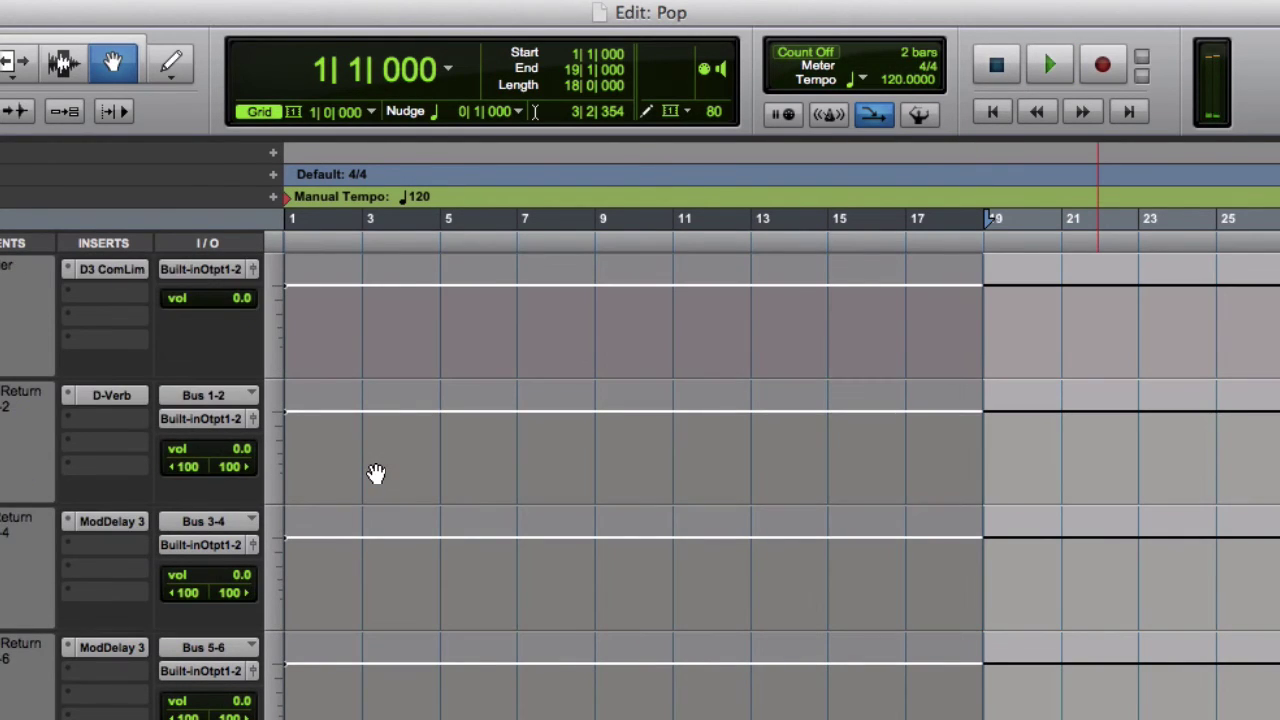
scroll(375, 473, "up", 1)
left_click(1050, 65)
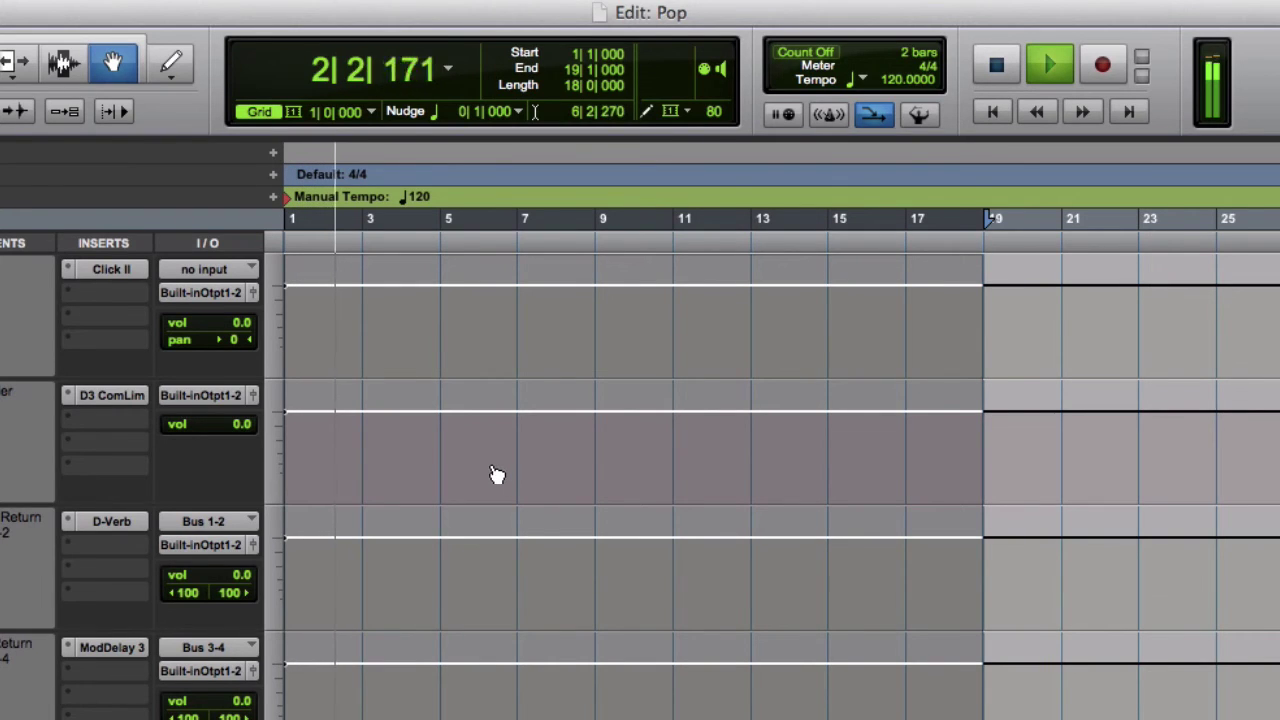
scroll(497, 475, "down", 1)
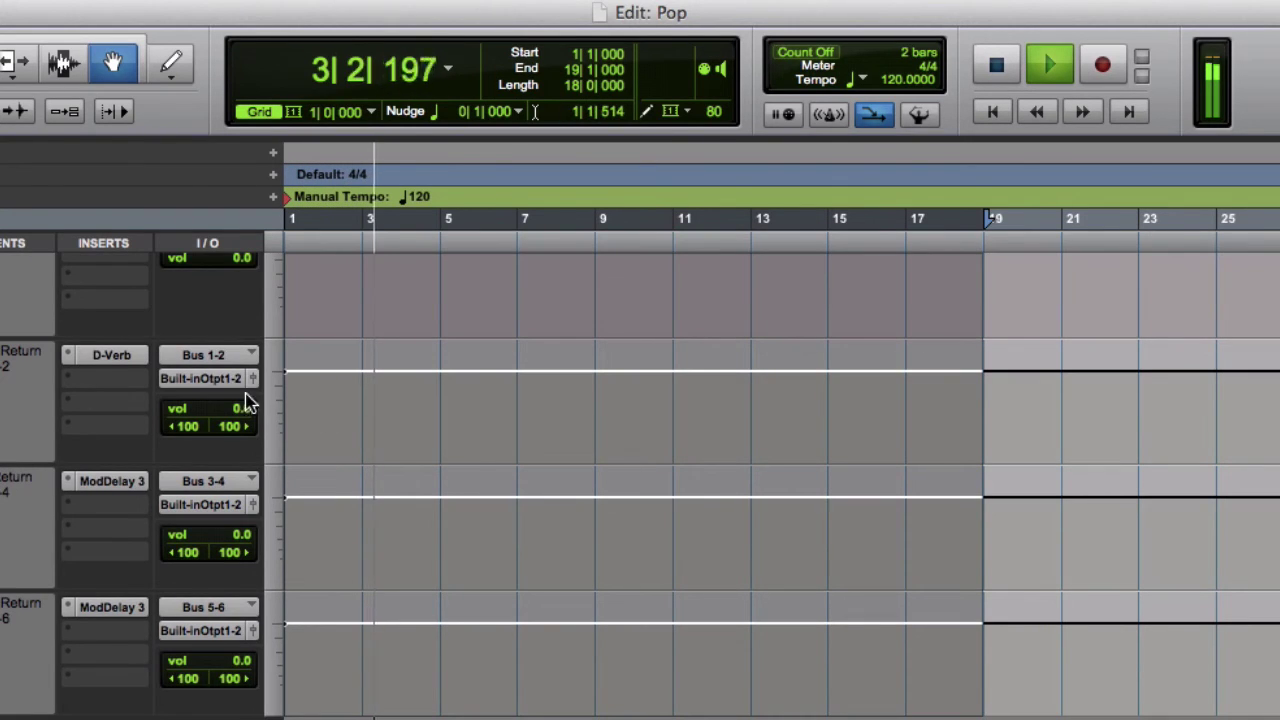
left_click(112, 356)
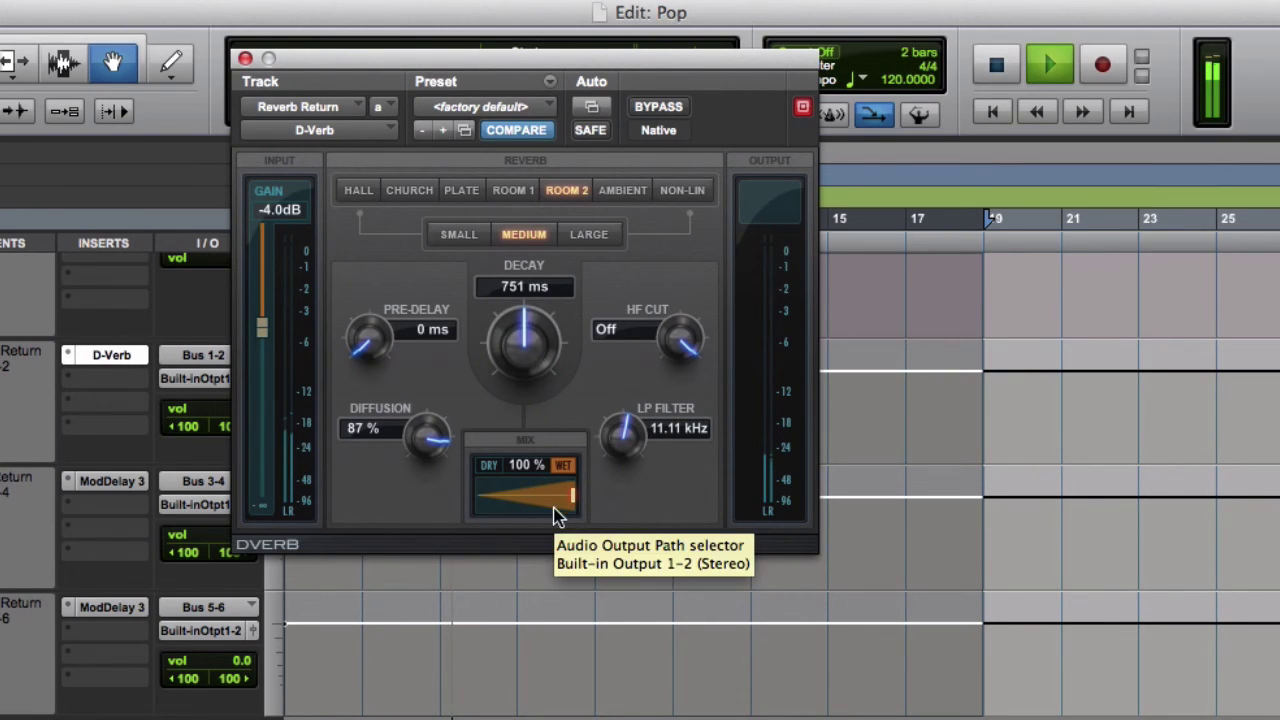
mouse_move(573, 510)
left_mouse_down()
mouse_move(481, 510)
mouse_move(593, 514)
left_mouse_up()
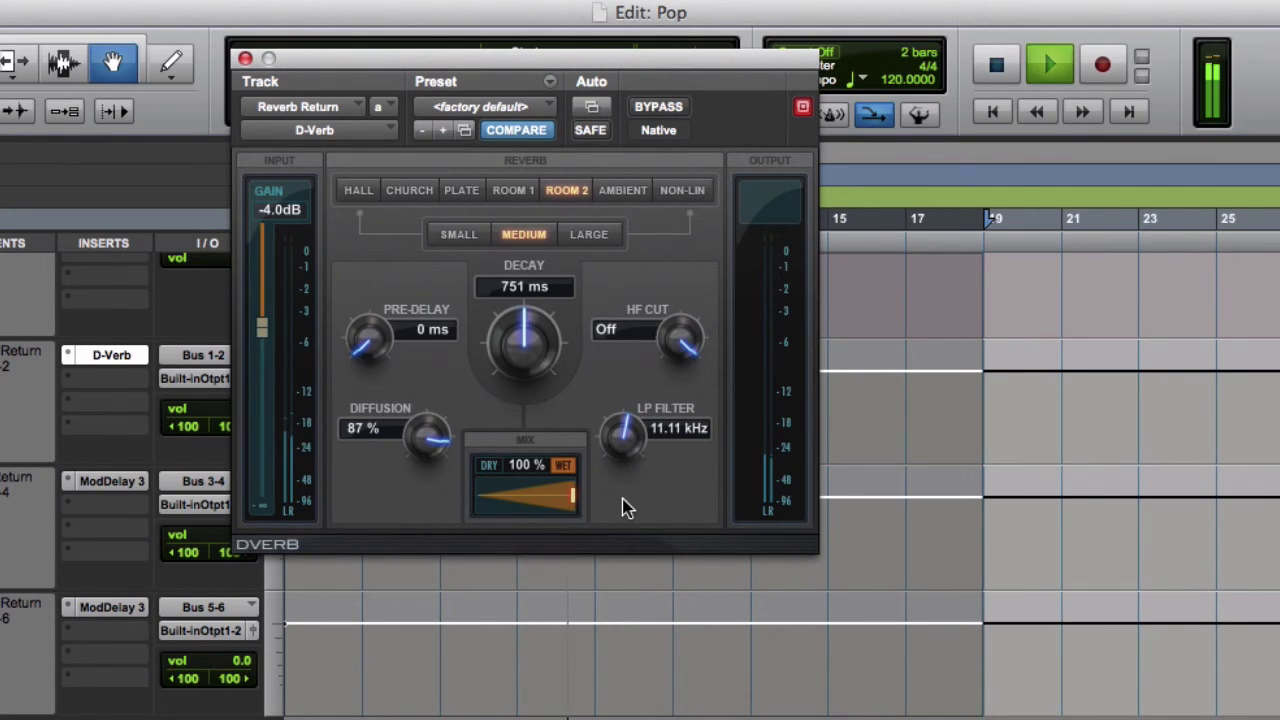
left_click(246, 59)
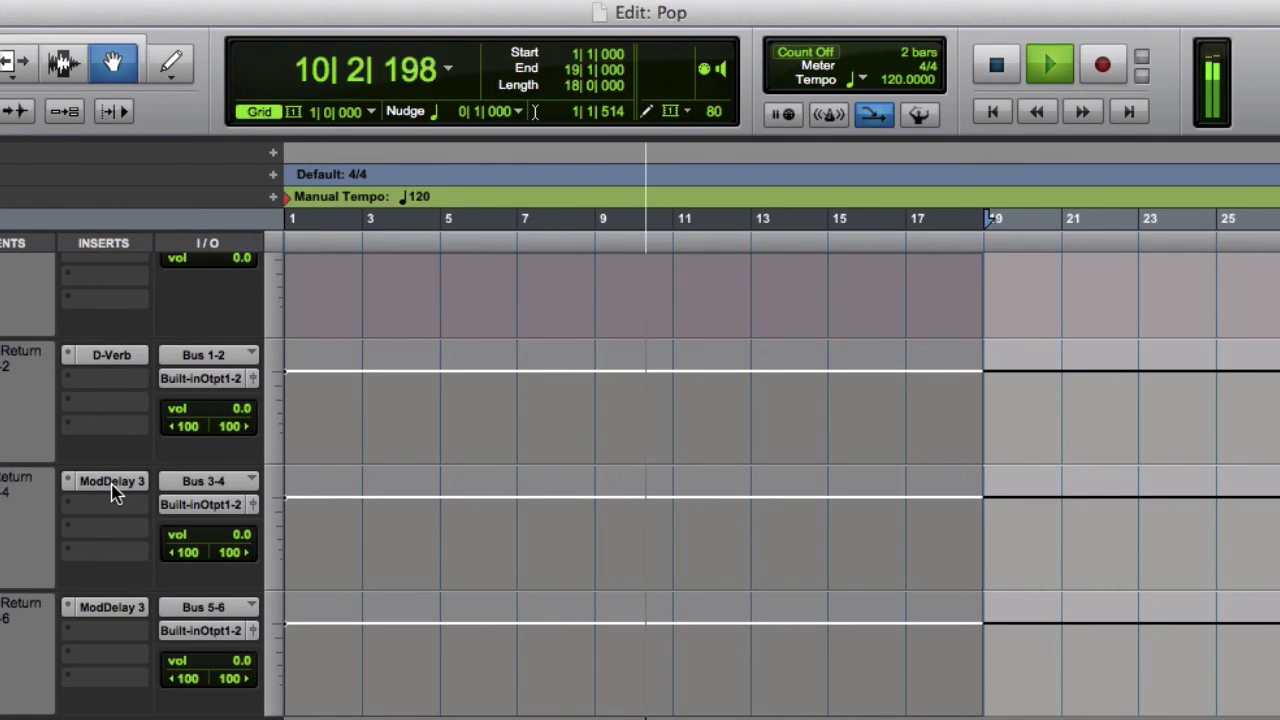
Step: Inspect and close the Mod Delay III settings on the Delay Return and Chorus Return tracks
left_click(112, 482)
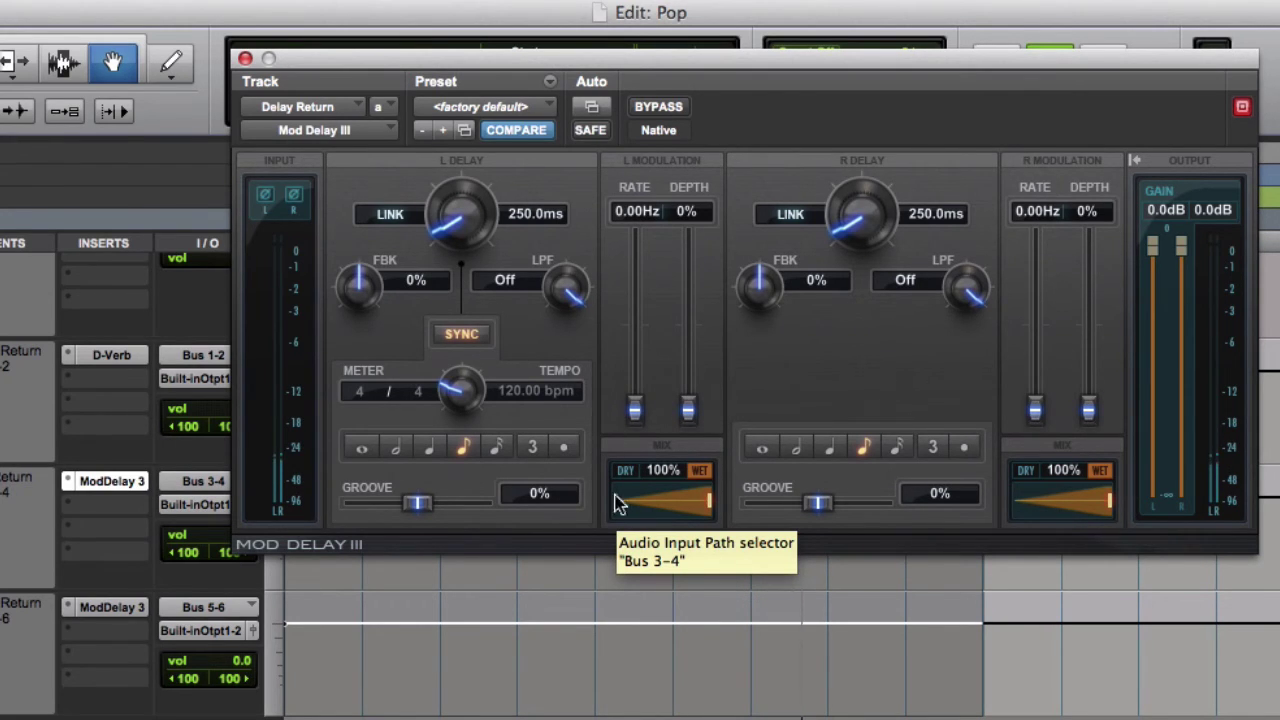
left_click(245, 60)
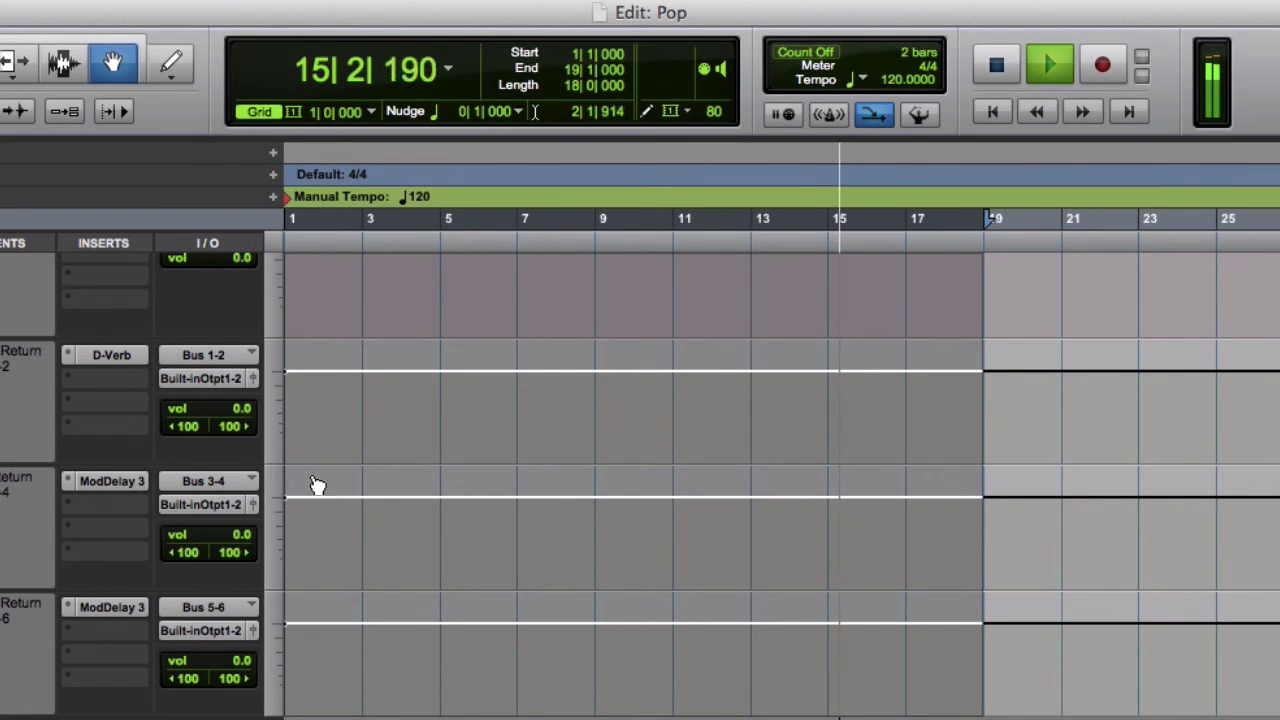
left_click(115, 619)
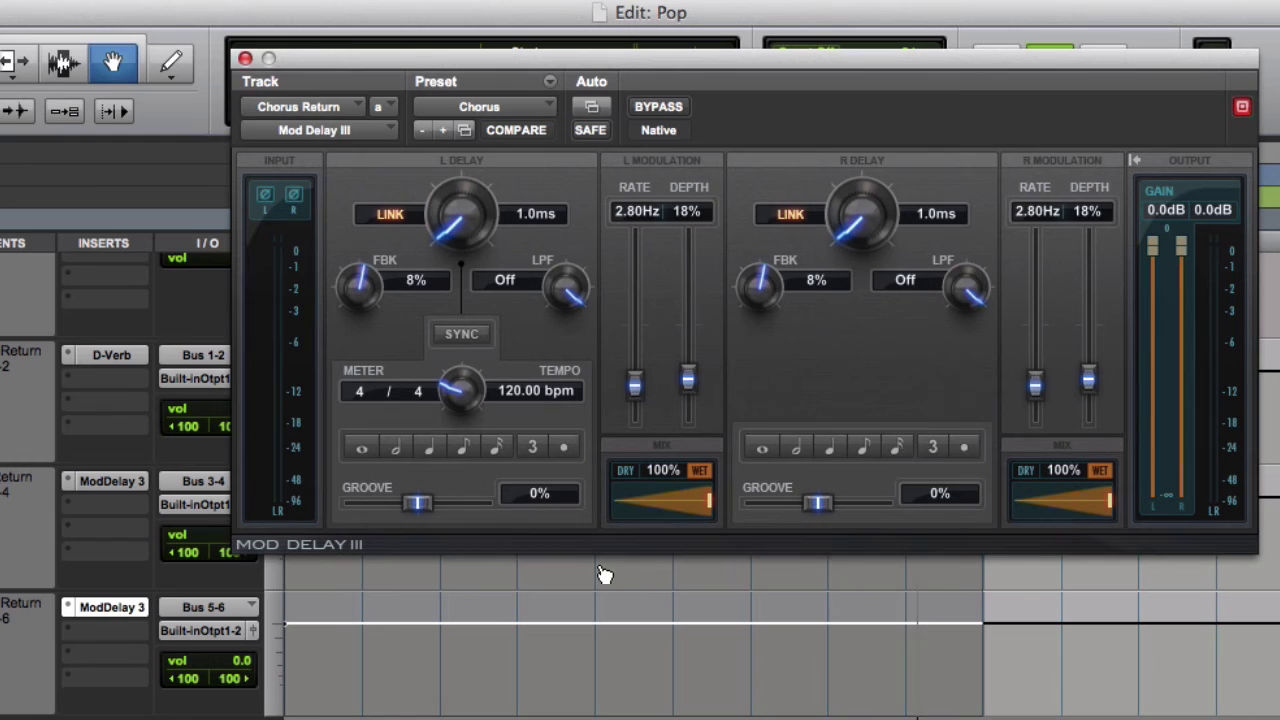
left_click(245, 60)
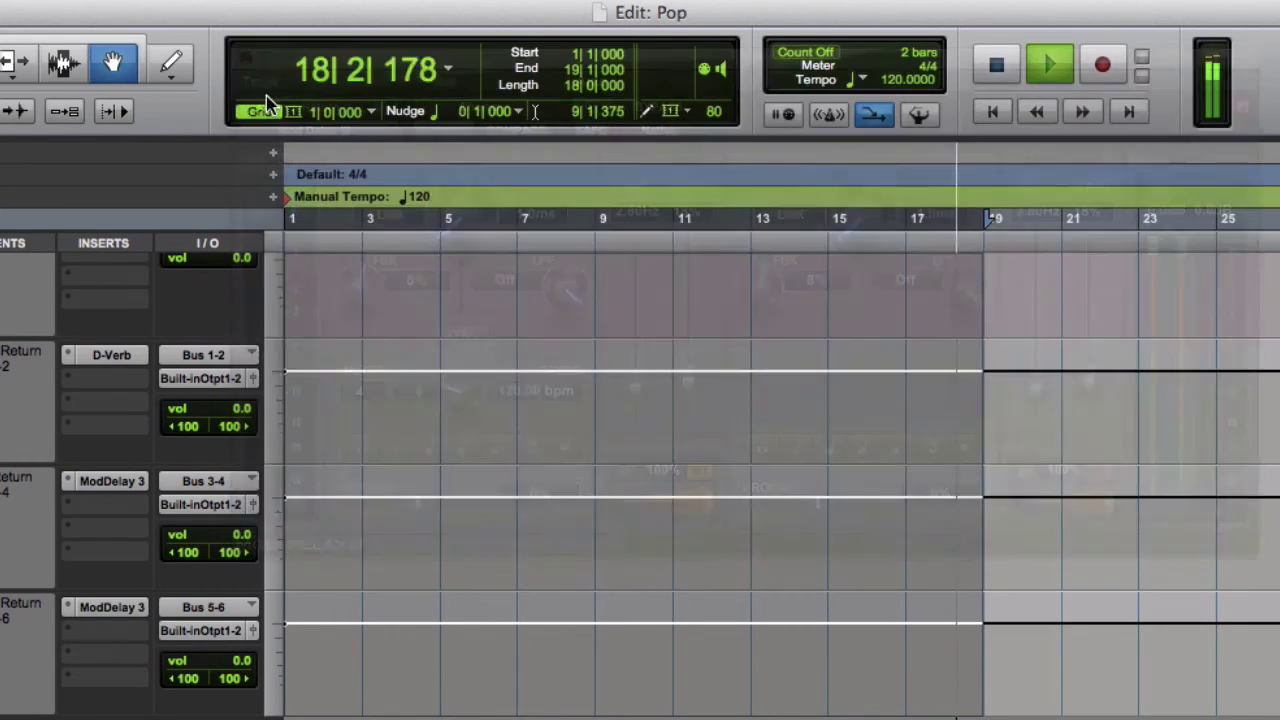
Step: Scroll the Drums and MIDI tracks back into view and stop playback at 1|1|000
scroll(513, 487, "up", 5)
key("space")
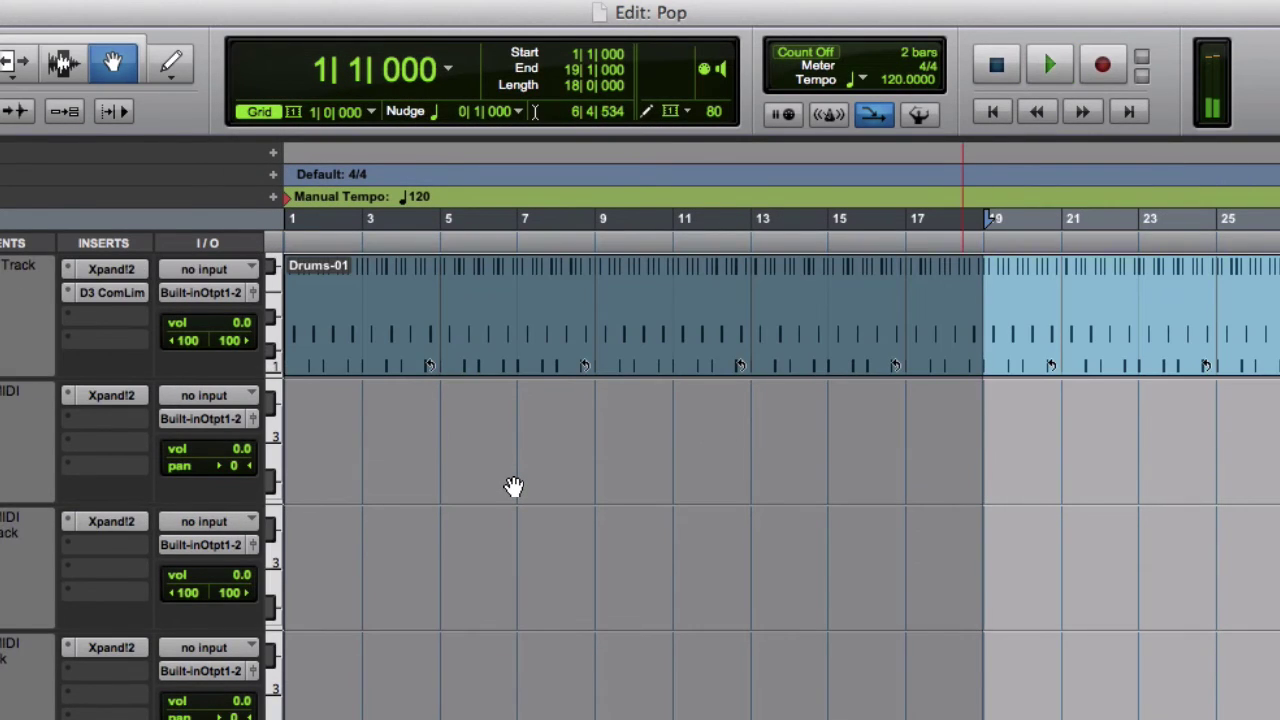